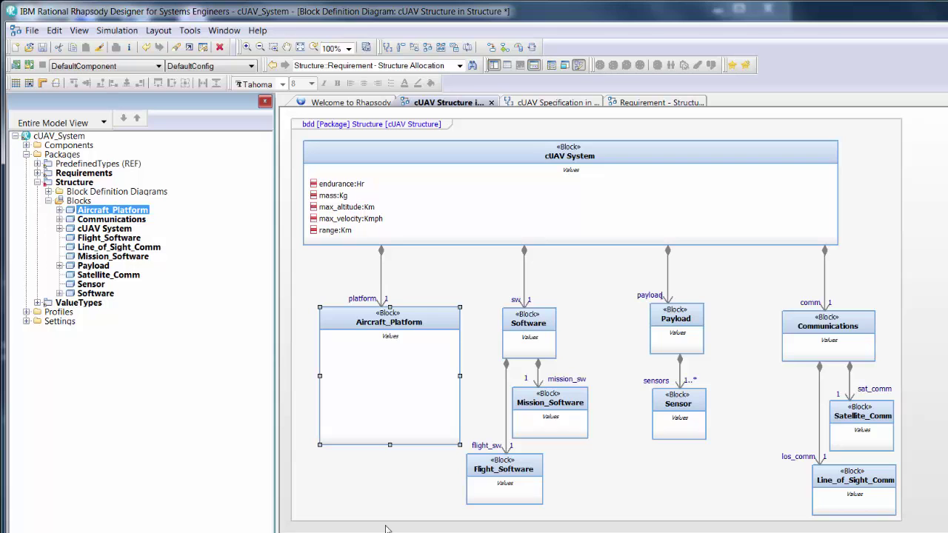
Step: Launch the Syndeia Dashboard for cUAV_System from the Structure package's Syndeia menu
click(68, 181)
right_click(69, 181)
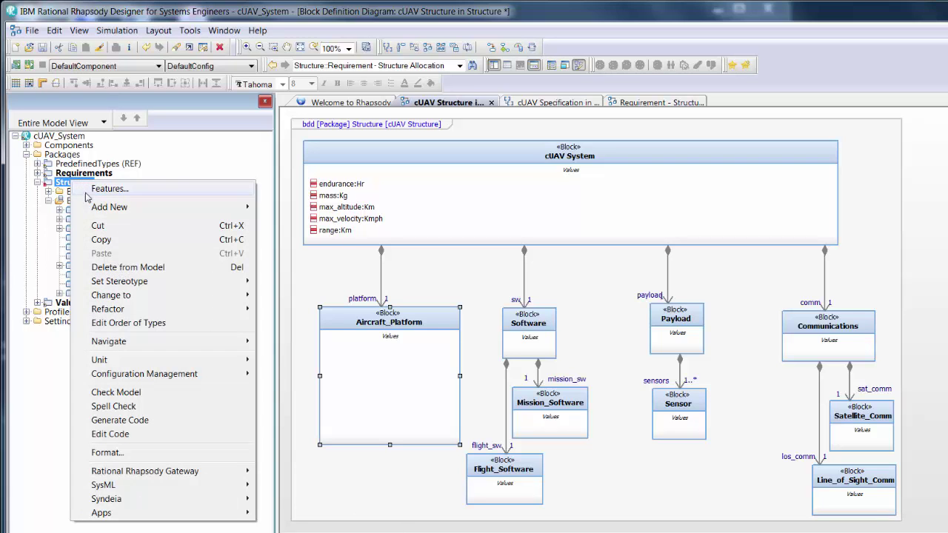
mouse_move(118, 500)
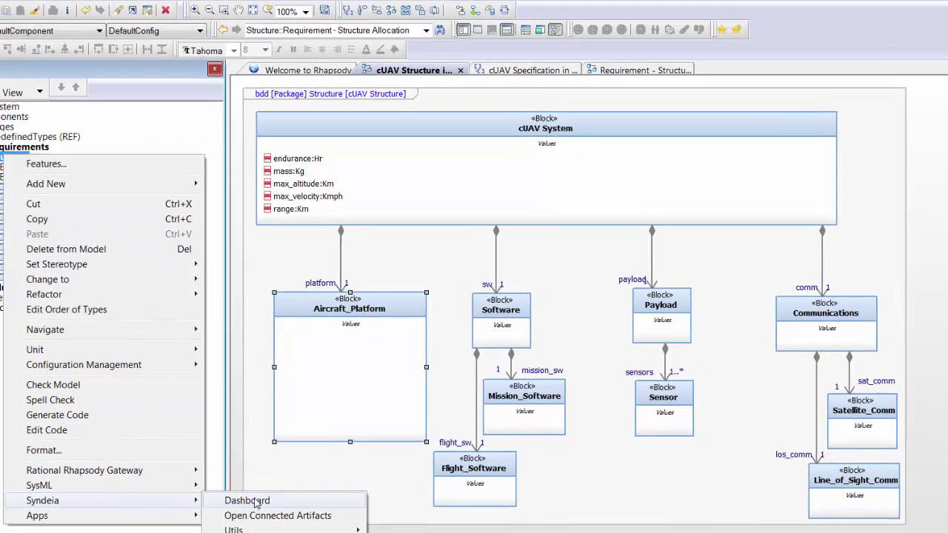
click(295, 499)
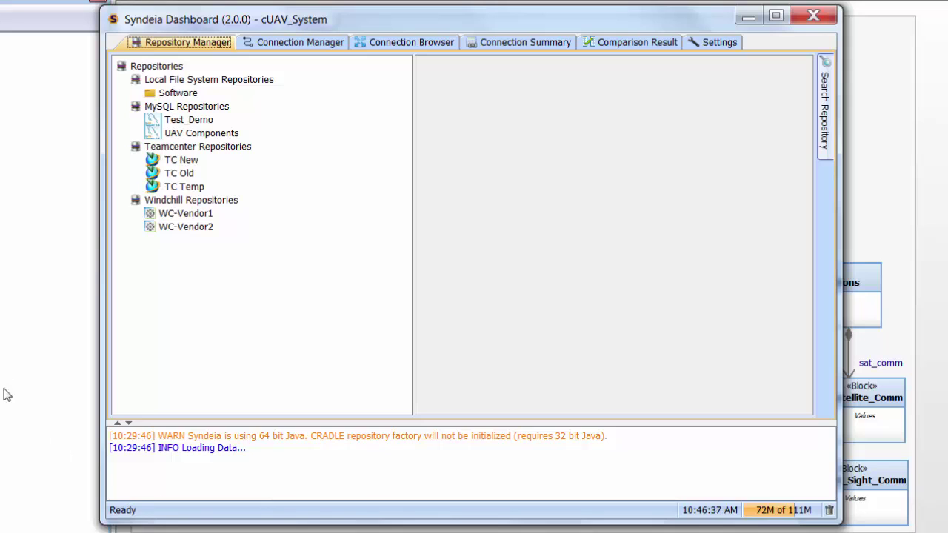
Step: Show the repository table listing all eight repositories with their type, URI and credentials
click(168, 67)
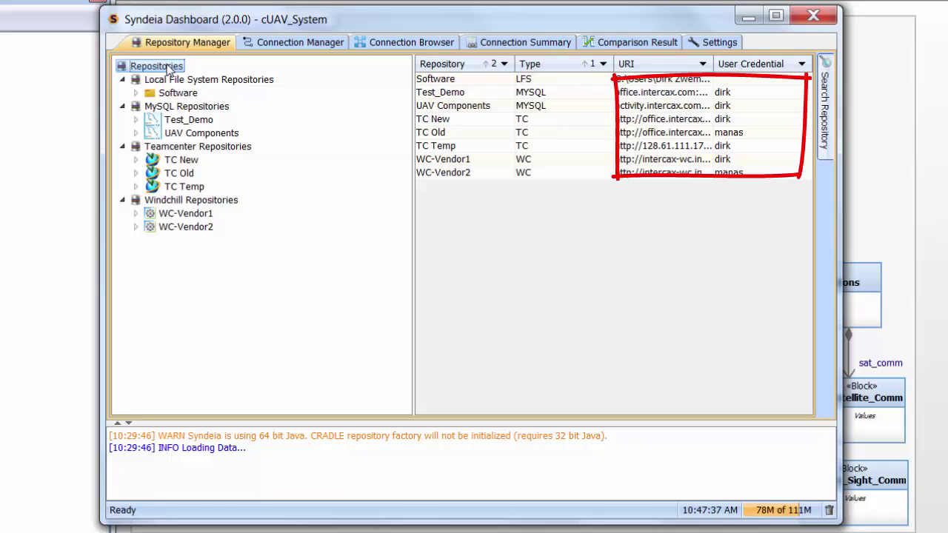
Step: In Connection Manager, choose the WC-Vendor1 Windchill repository beside the SysML Structure
click(269, 43)
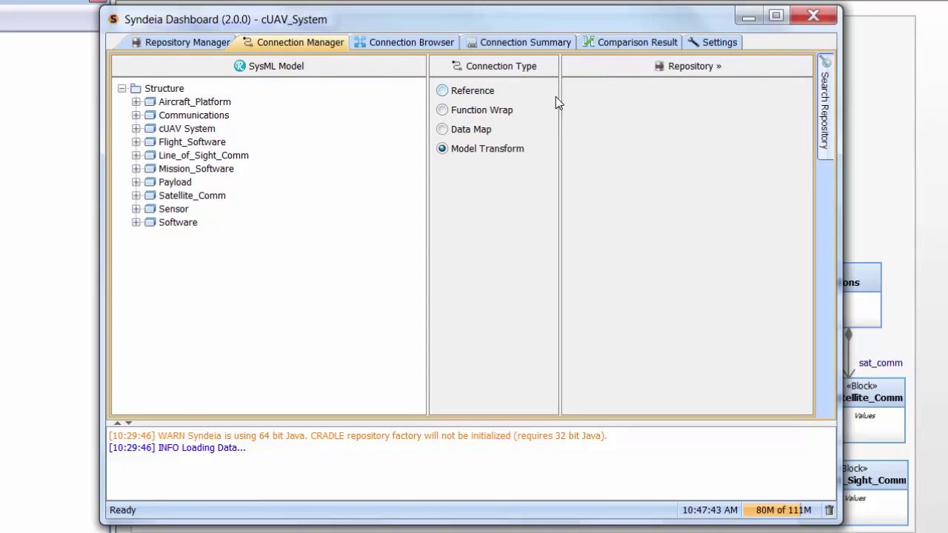
click(583, 69)
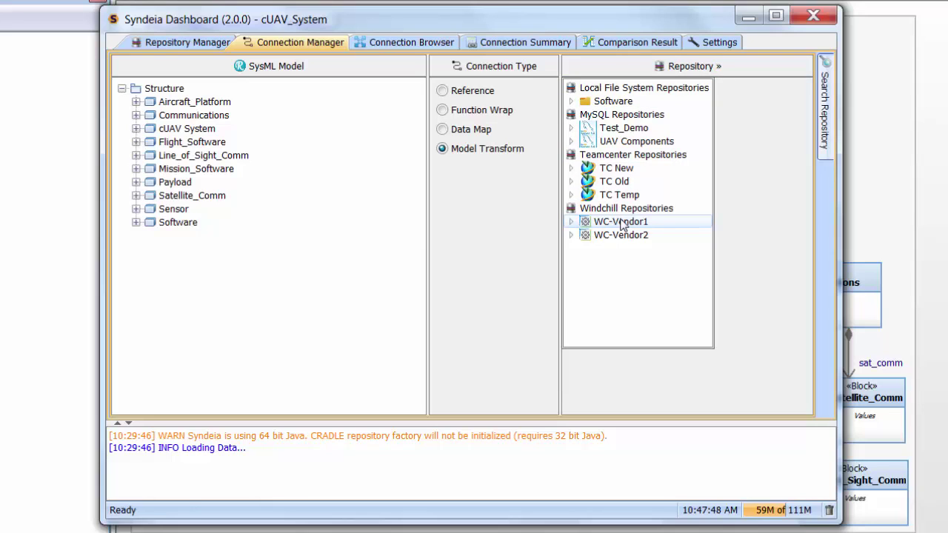
click(621, 223)
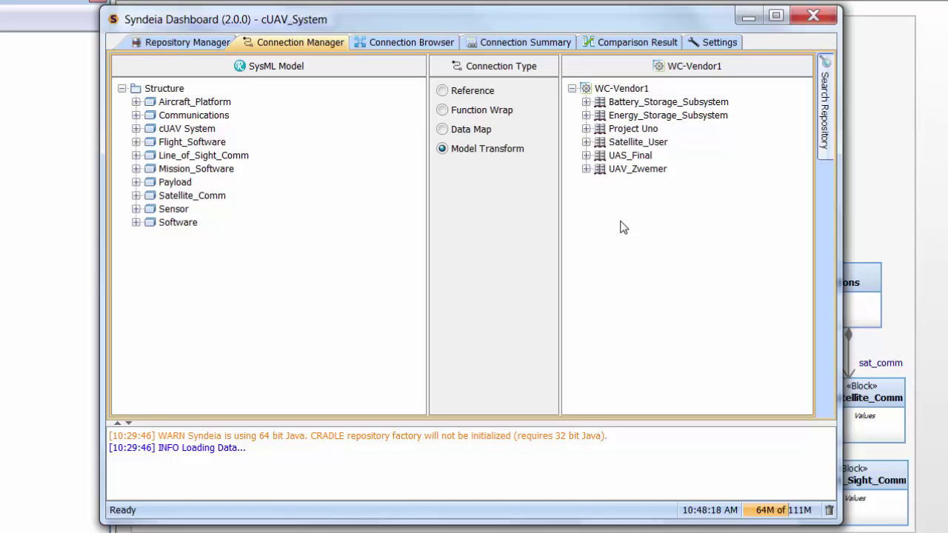
Step: Search the UAS_Final product for parts matching *platform*
mouse_move(828, 111)
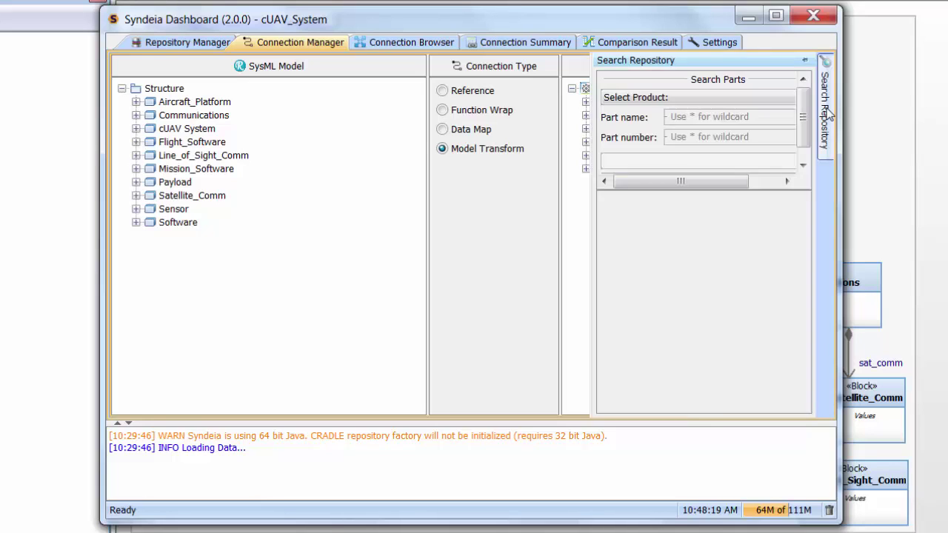
click(776, 97)
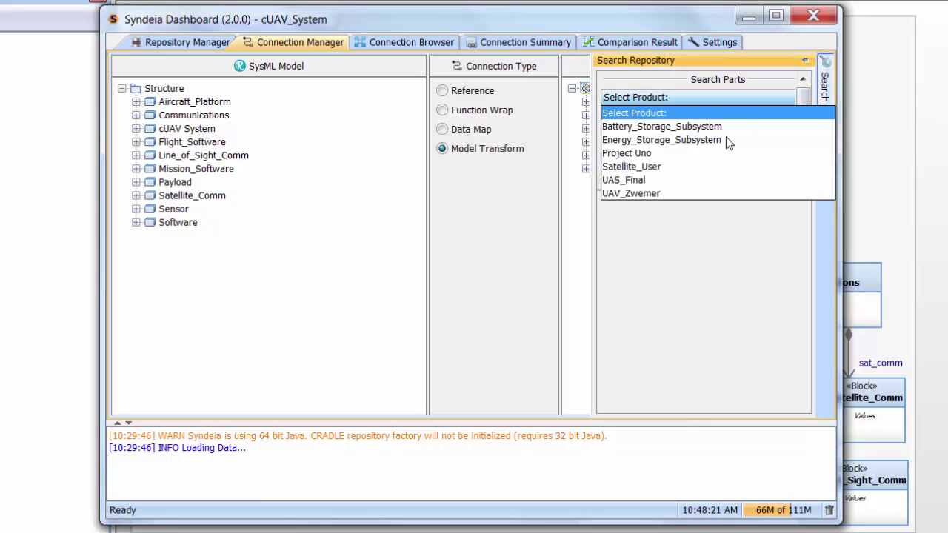
click(660, 182)
click(687, 120)
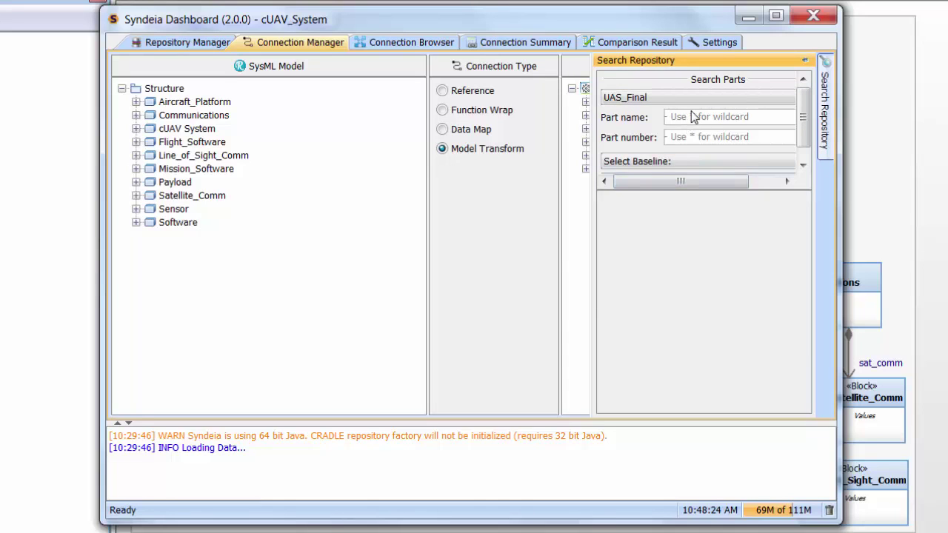
text(*p)
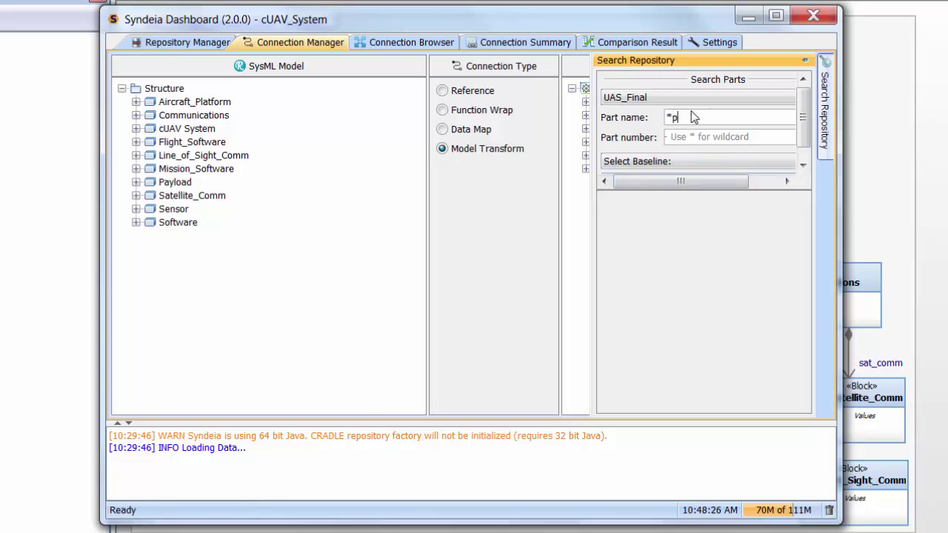
text(latform*)
scroll(809, 136, down, 1)
scroll(809, 135, down, 1)
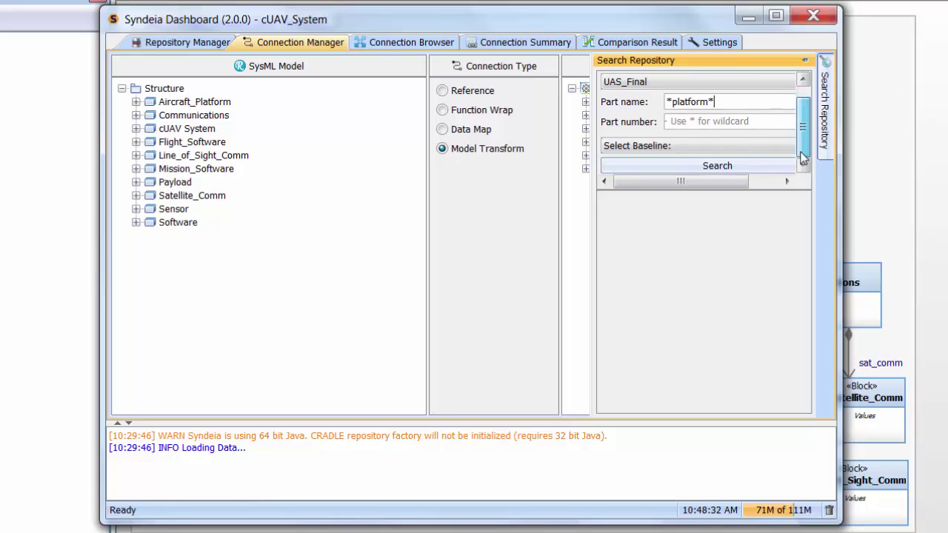
click(752, 166)
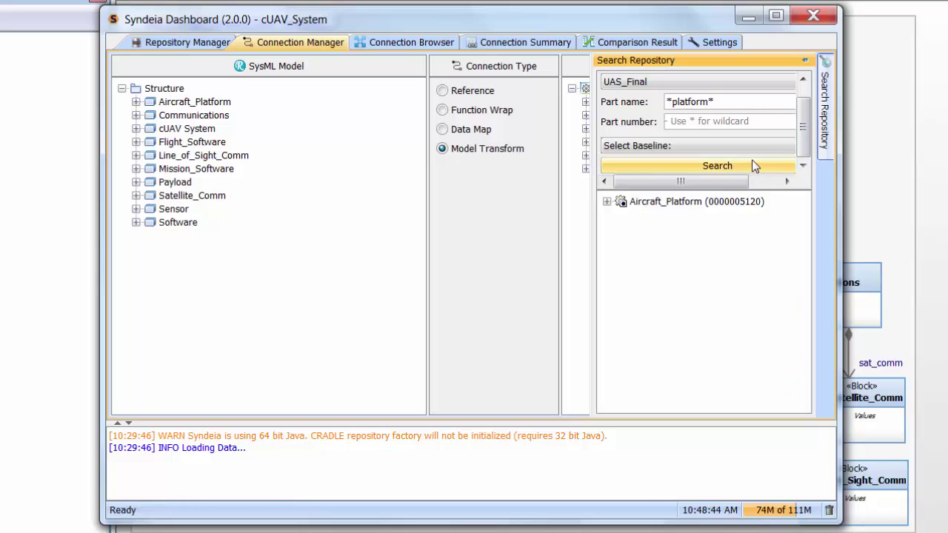
Step: Expand Aircraft_Platform (A.7) and its Body part, then drag it onto the SysML Structure
click(607, 201)
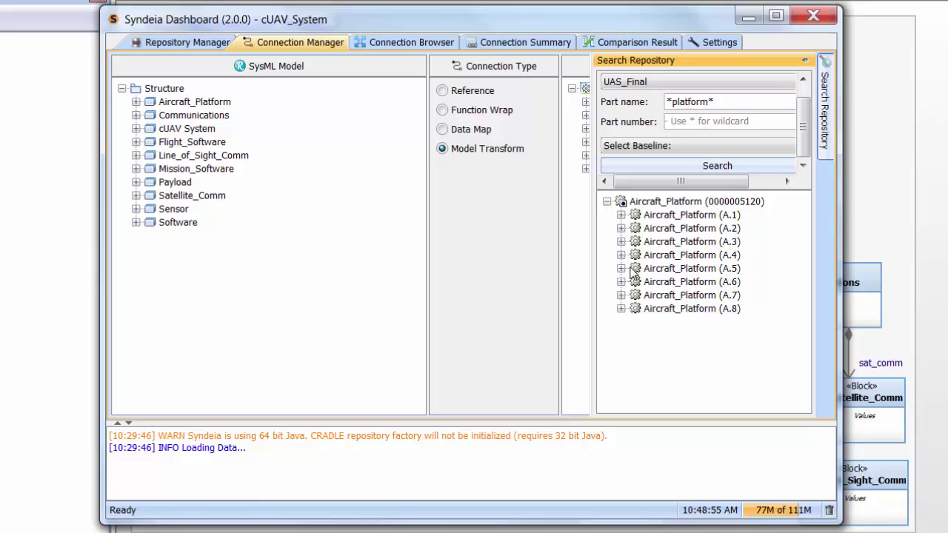
click(621, 295)
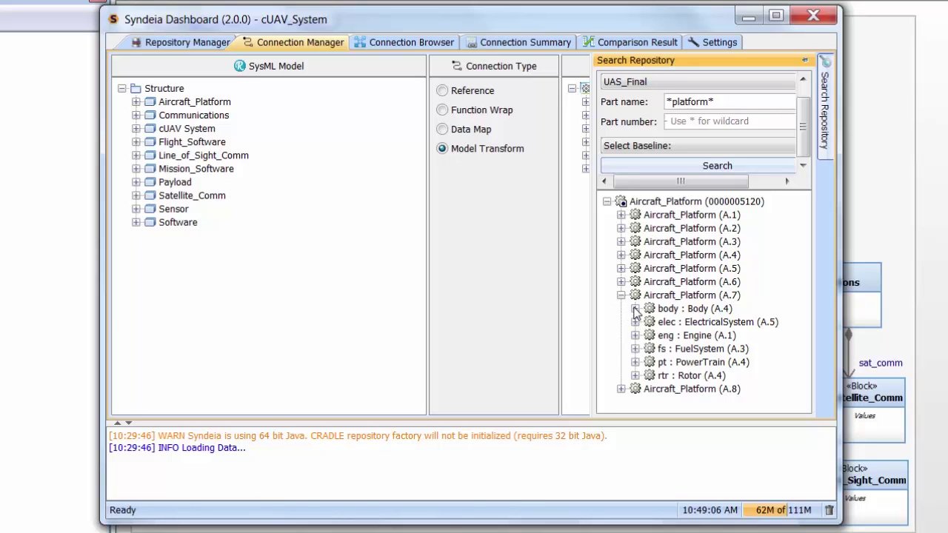
click(635, 309)
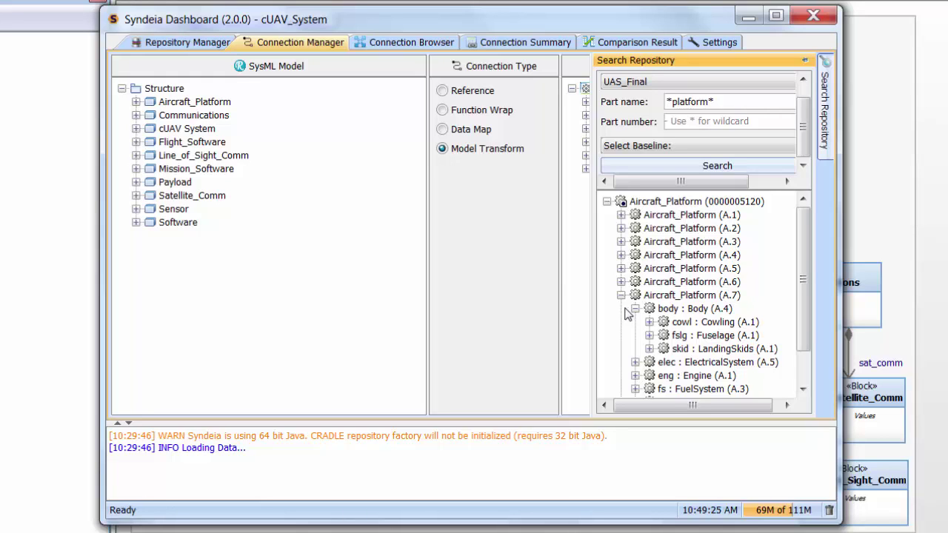
drag(666, 296, 187, 95)
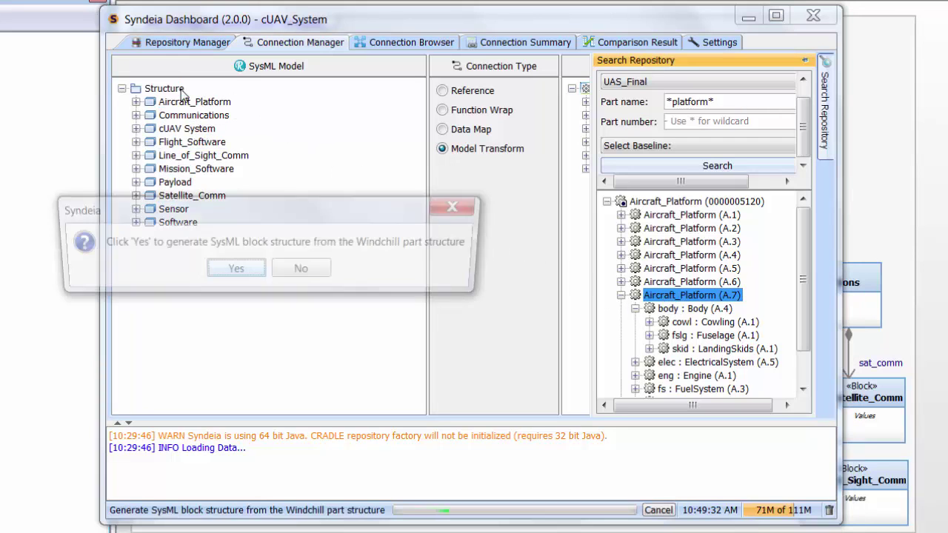
Step: Generate SysML blocks from the 43 Windchill parts, including the phase attribute
click(226, 273)
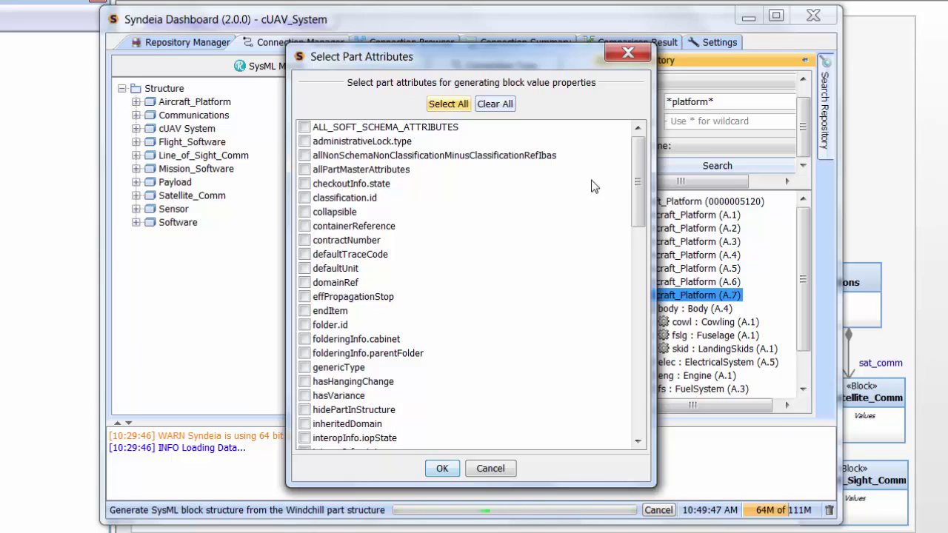
drag(640, 168, 641, 280)
click(304, 438)
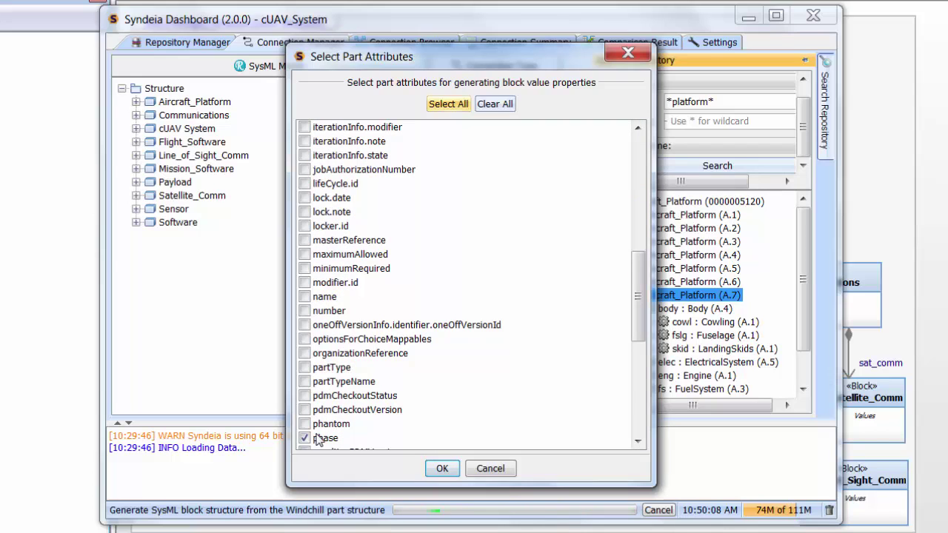
click(441, 468)
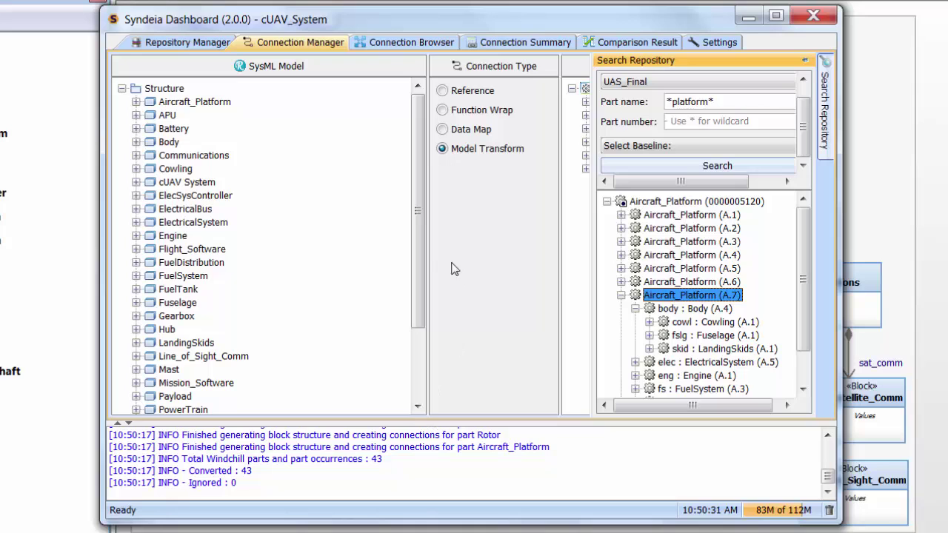
Step: Inspect the generated Aircraft_Platform and ElectricalSystem blocks, then return to the Rhapsody diagram
click(139, 102)
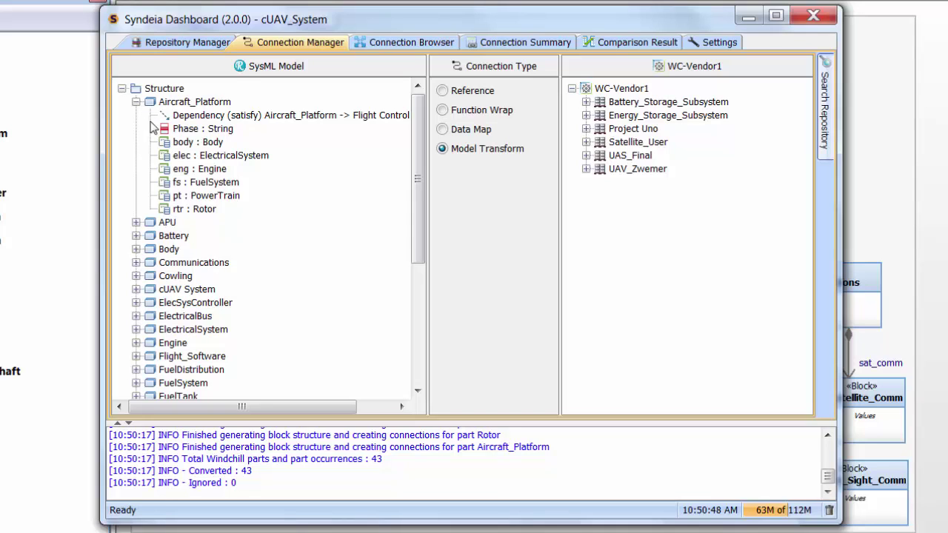
click(136, 330)
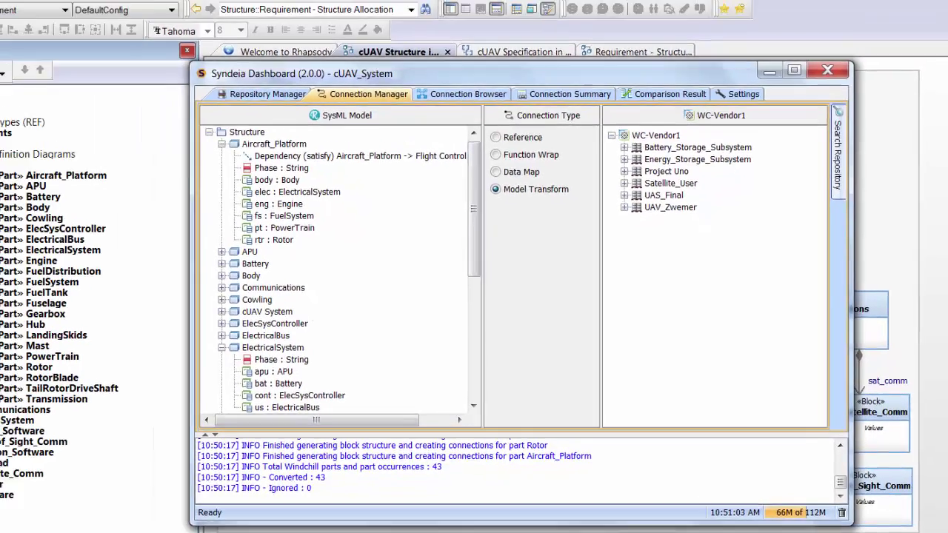
click(552, 19)
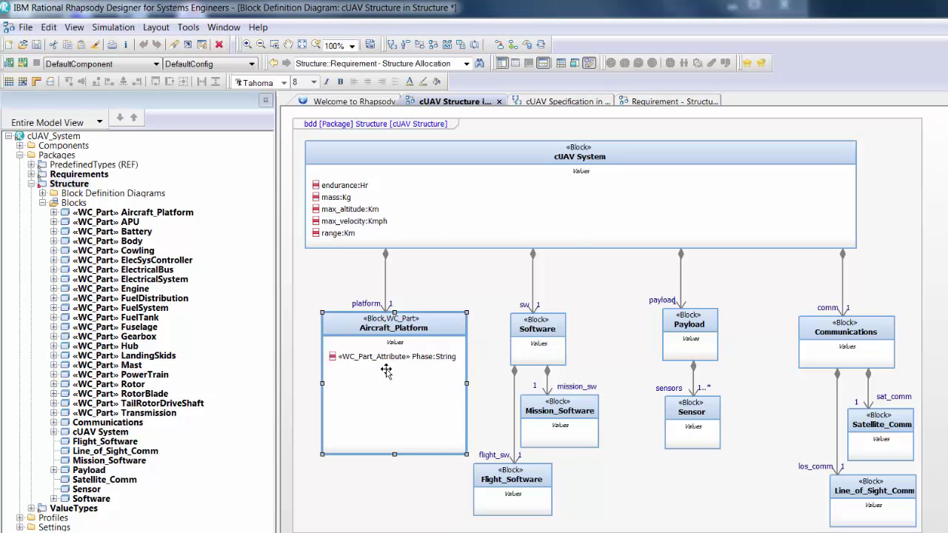
Step: Show the Parts compartment on Aircraft_Platform and enlarge the block to fit all five parts
right_click(385, 370)
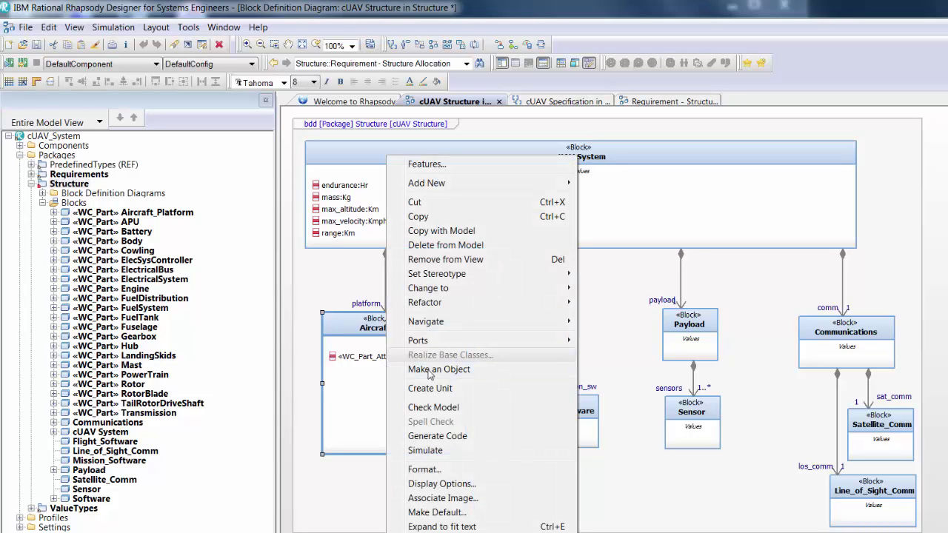
click(437, 484)
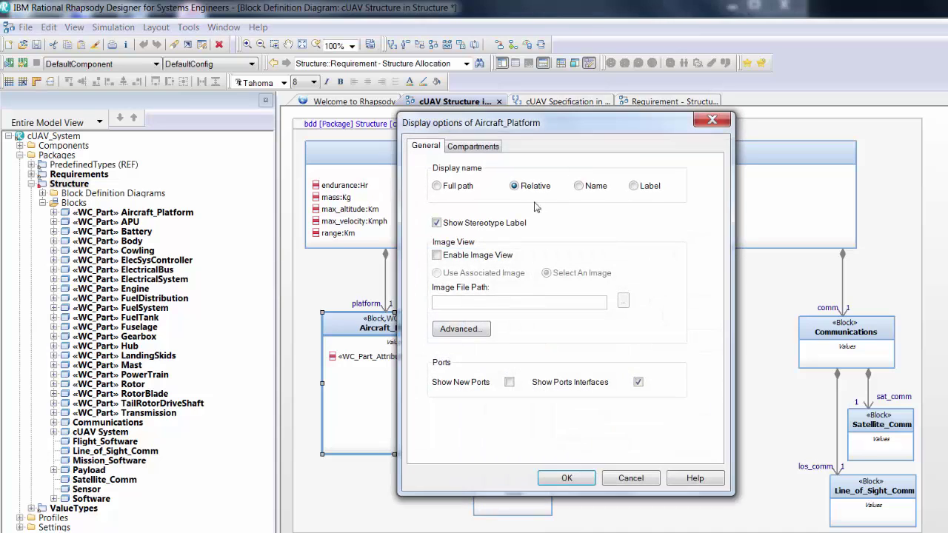
click(494, 148)
click(565, 479)
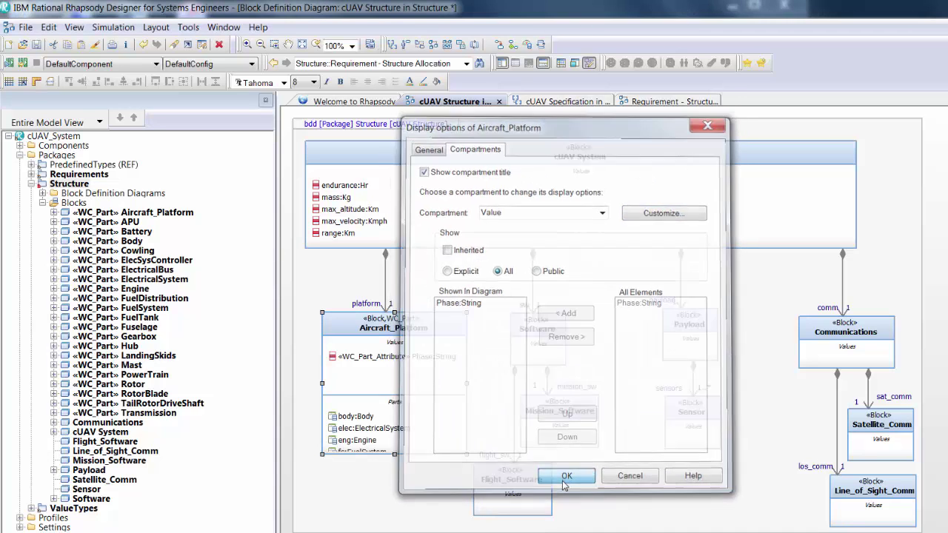
drag(394, 455, 396, 491)
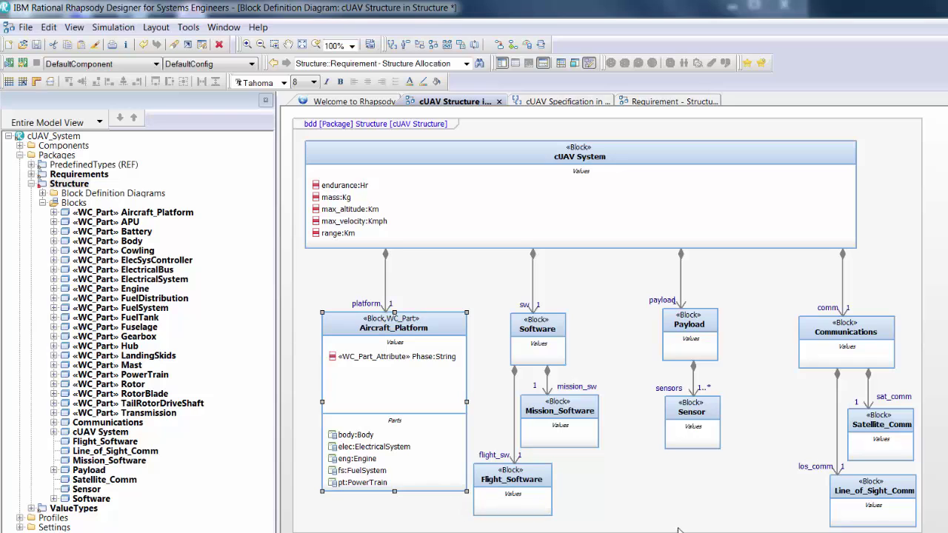
Step: In Syndeia Dashboard, refresh the connections summary to 22 connections, then return to Connection Manager
key(alt+Tab)
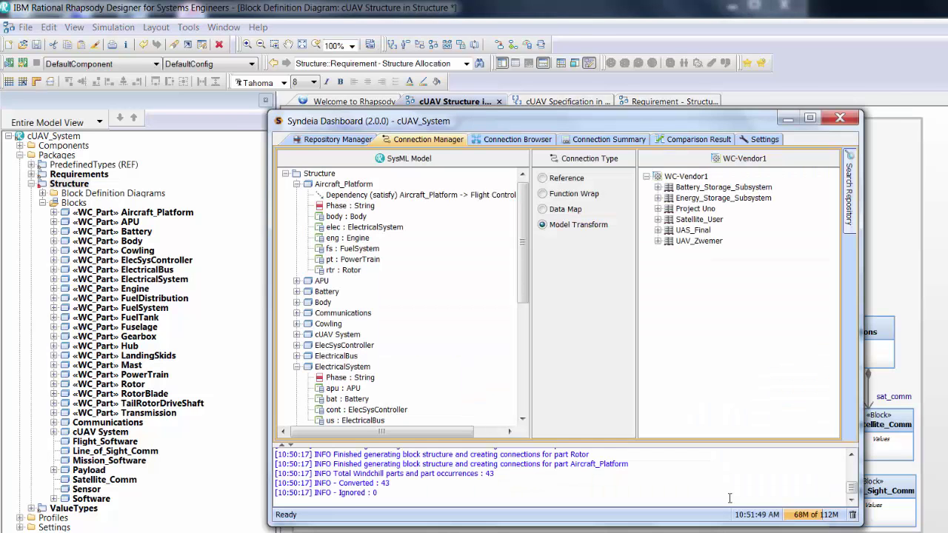
click(641, 141)
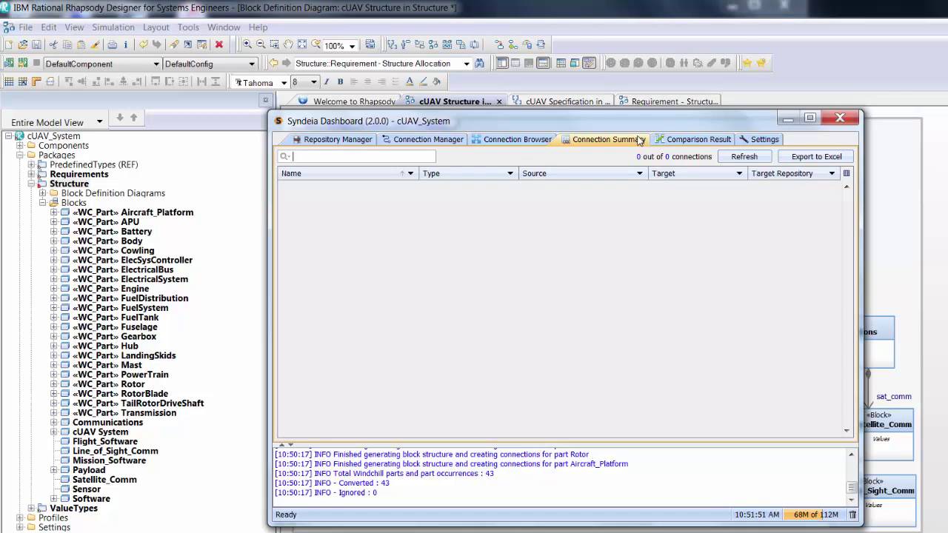
click(730, 157)
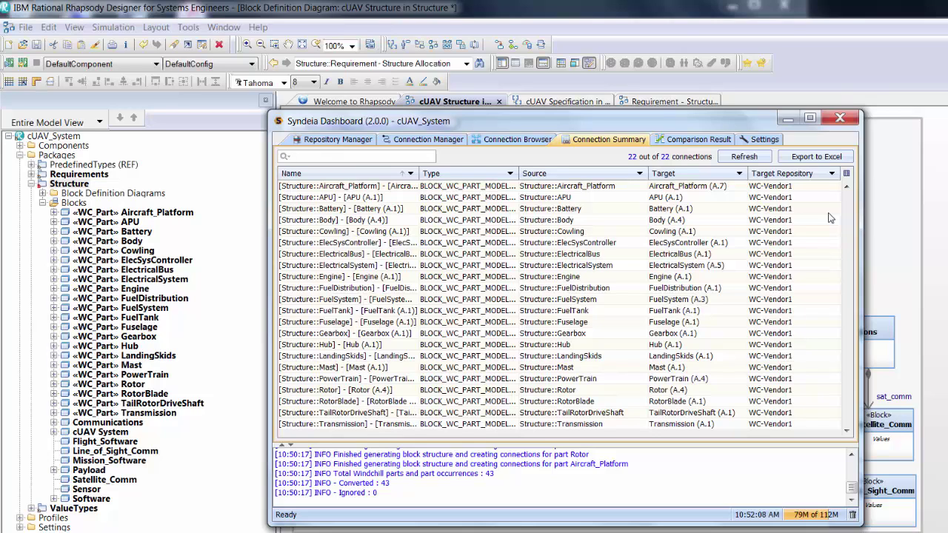
click(460, 142)
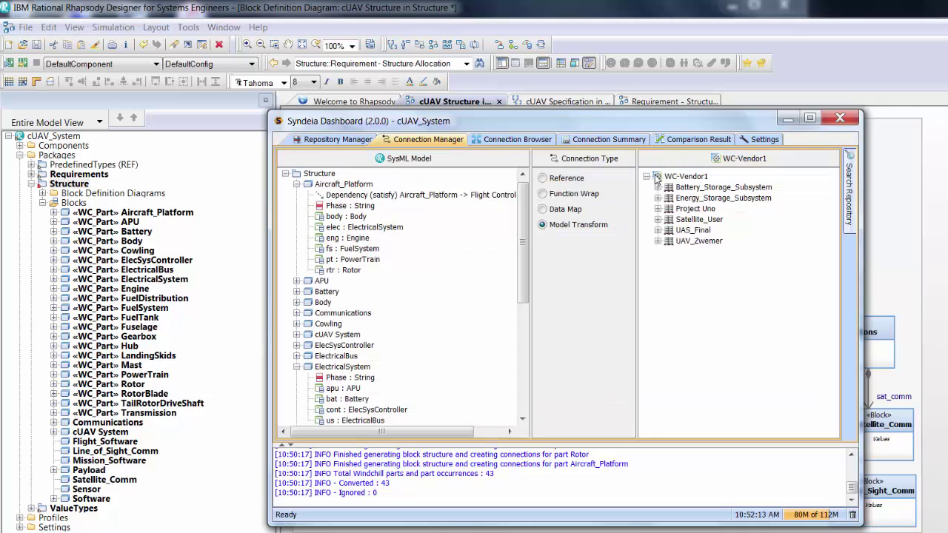
Step: Select the UAV Components MySQL repository and expand its thermal_camera, video_camera and radar tables
click(679, 161)
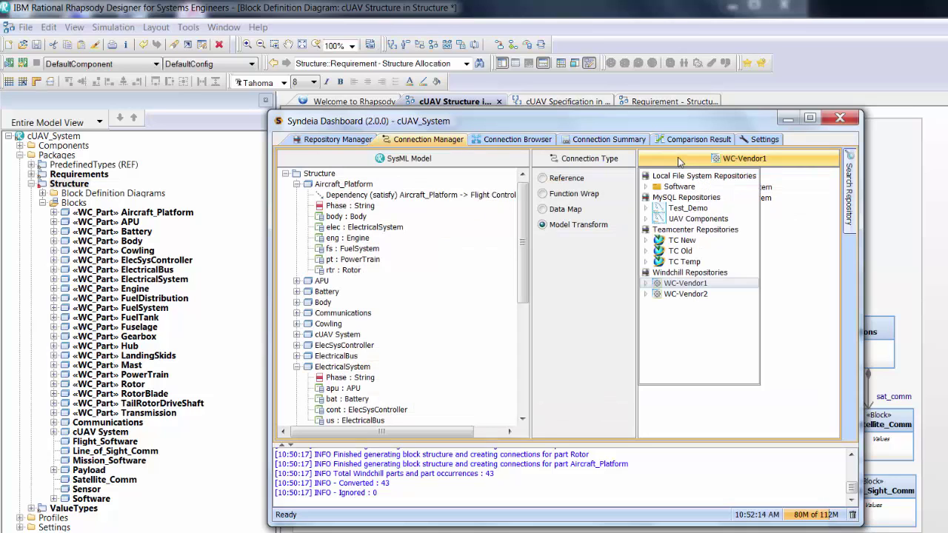
click(695, 220)
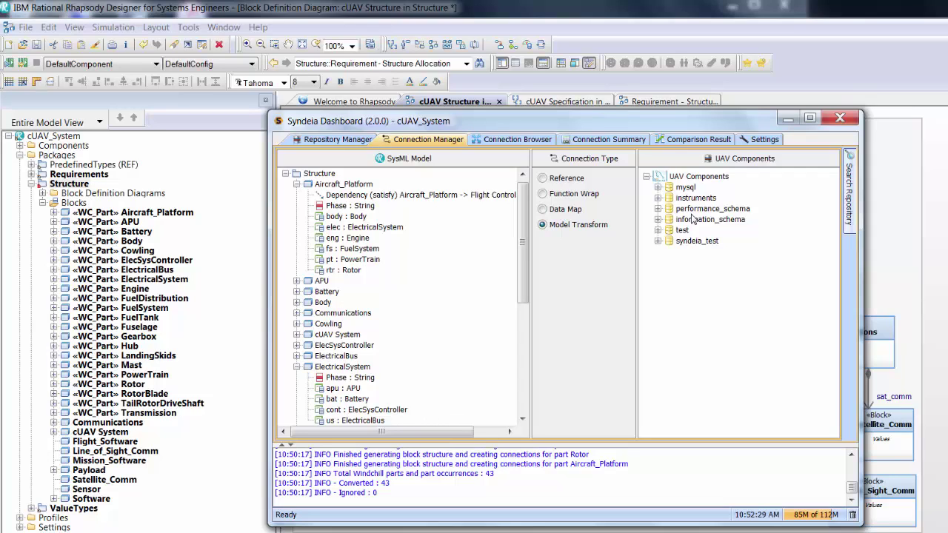
click(659, 199)
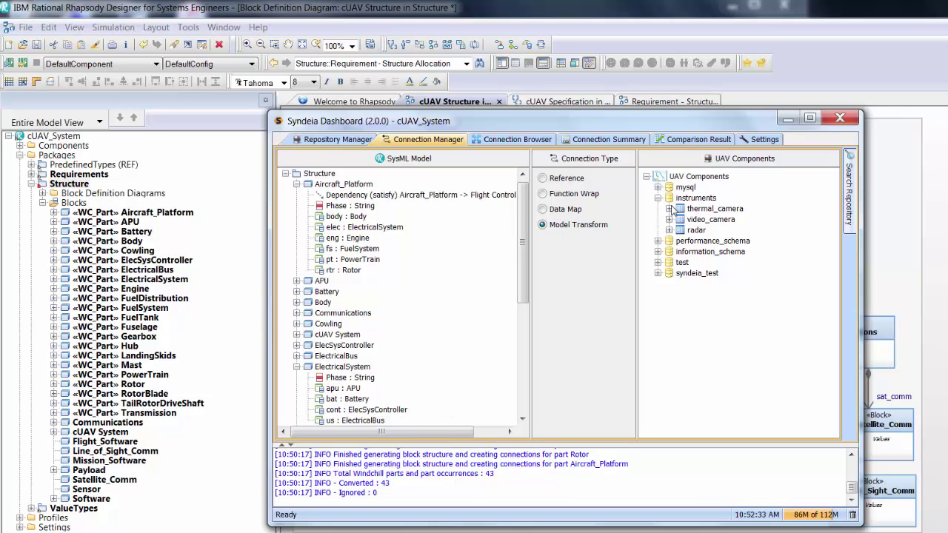
click(669, 209)
click(669, 252)
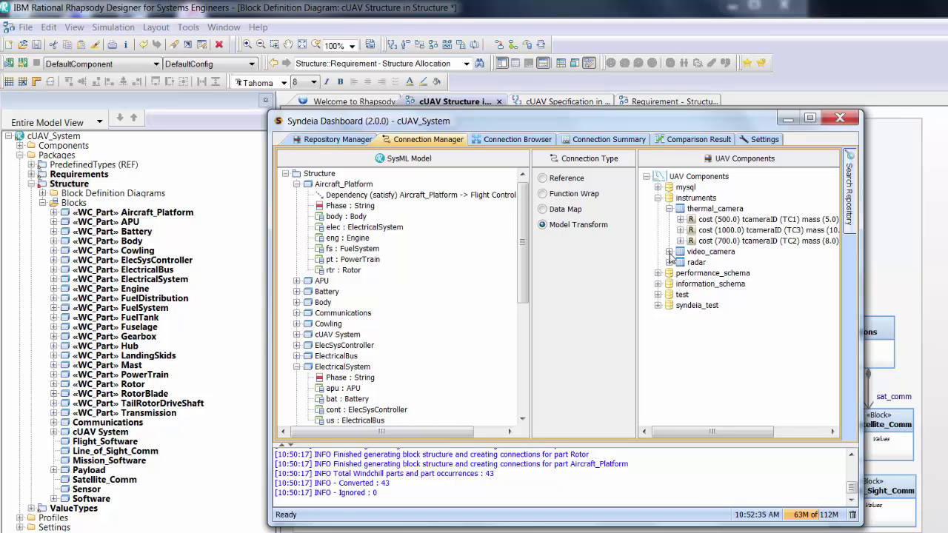
click(669, 295)
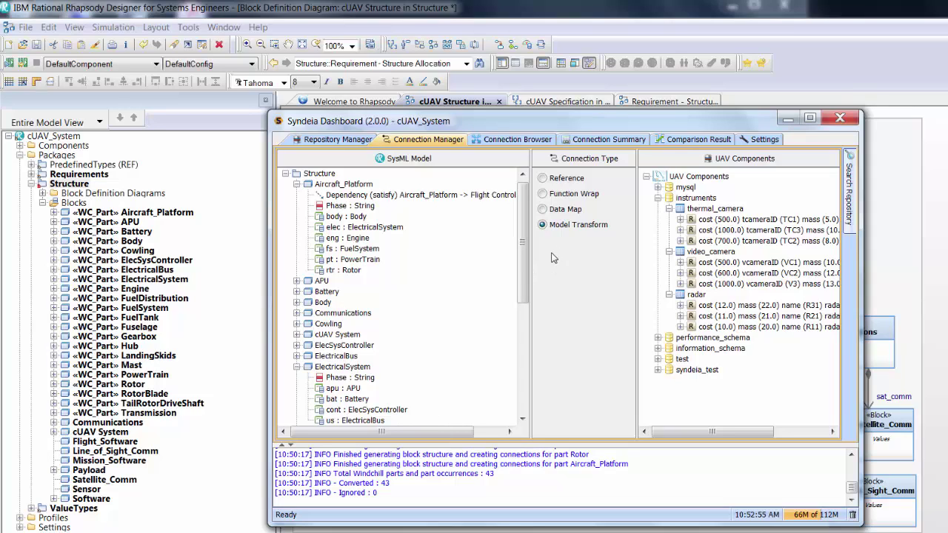
Step: With Data Map, generate specialized block instruments_video_camera_V3 from the V3 video_camera row under Structure
click(559, 214)
click(714, 284)
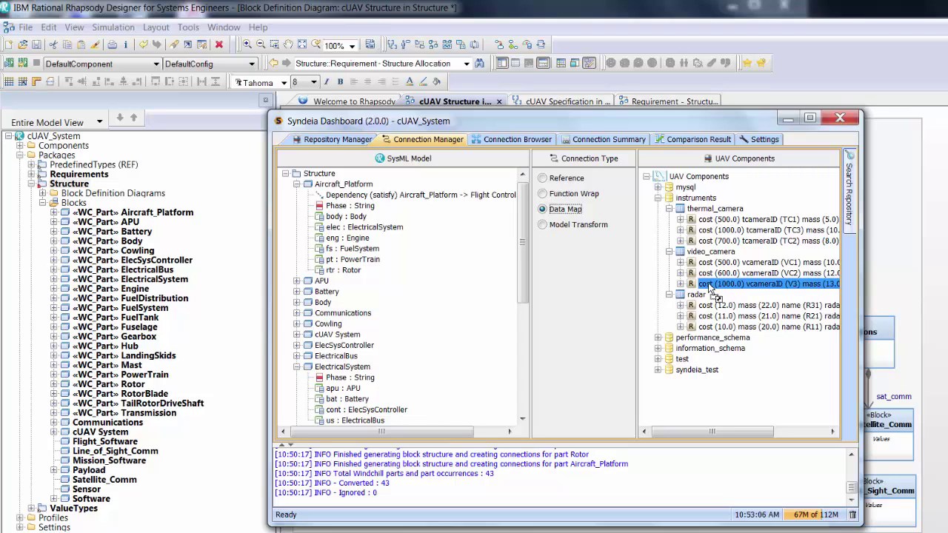
click(375, 185)
click(330, 175)
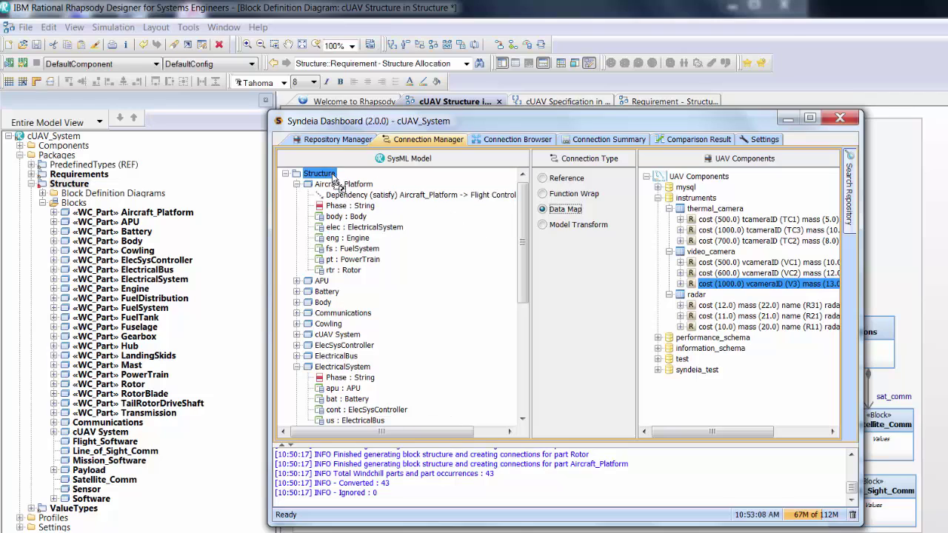
drag(335, 182, 333, 178)
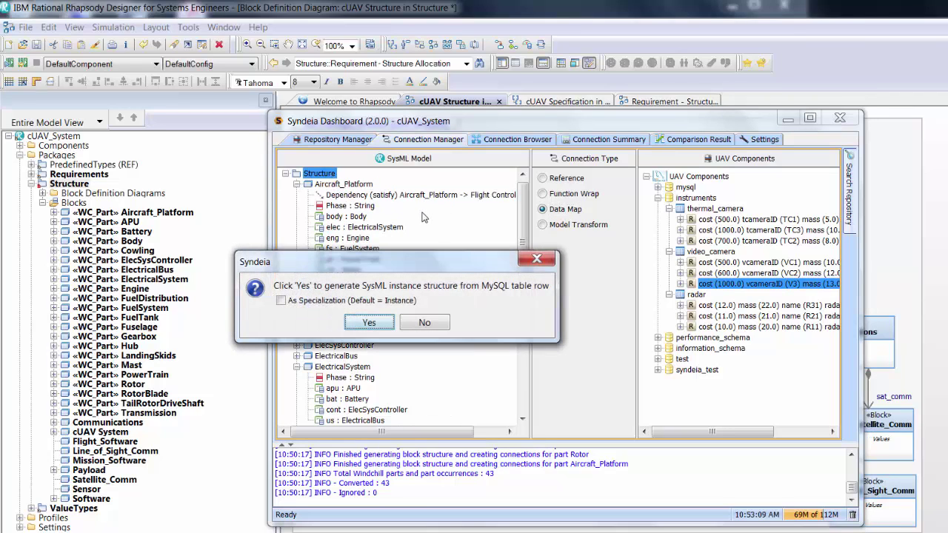
click(281, 301)
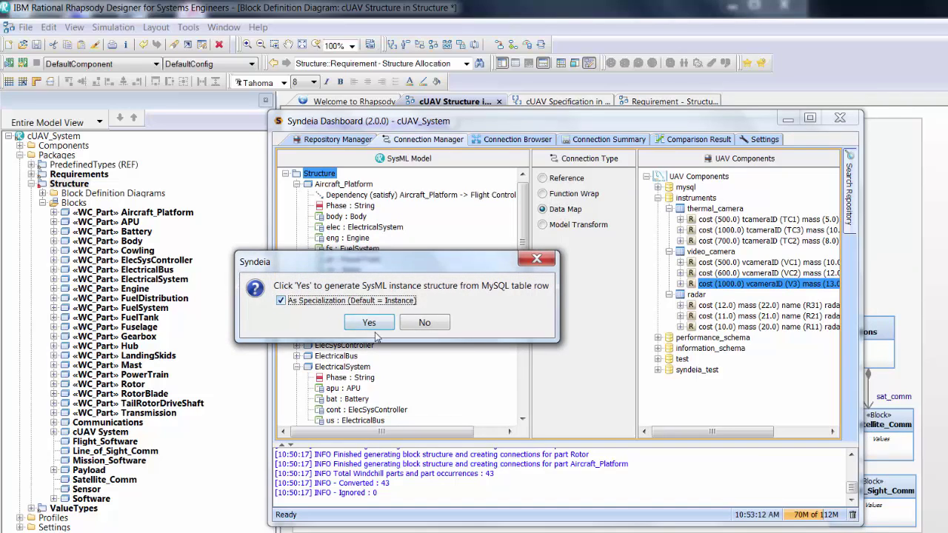
click(370, 323)
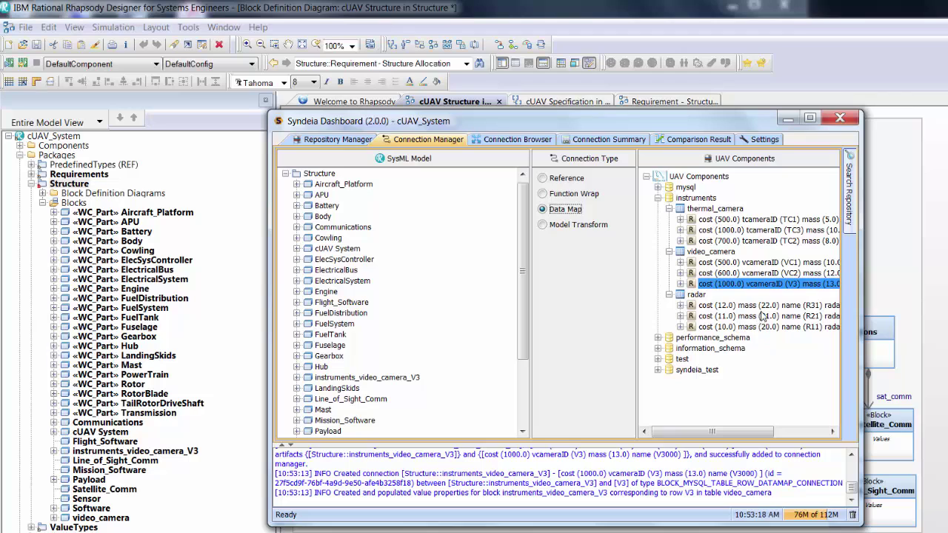
Step: Generate a specialized block under Structure from the R21 radar row
drag(786, 317, 325, 182)
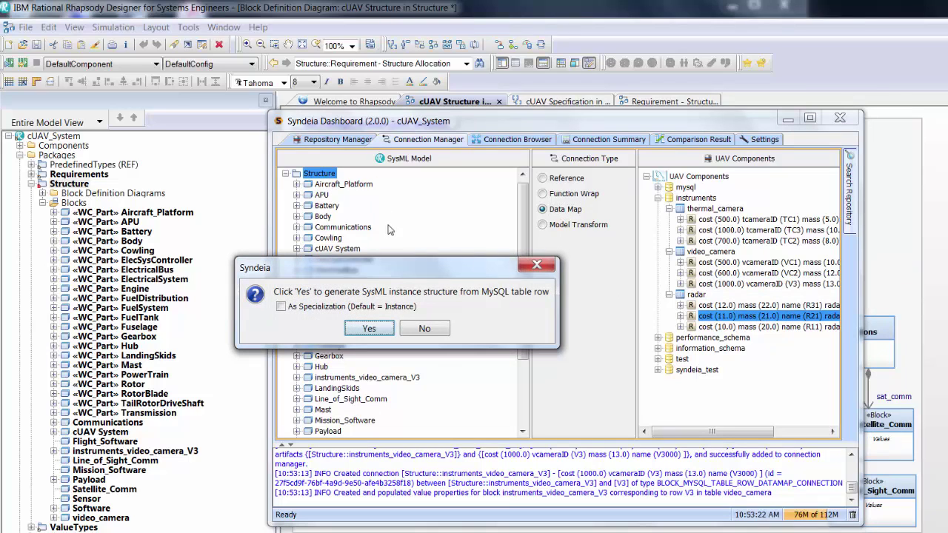
click(284, 307)
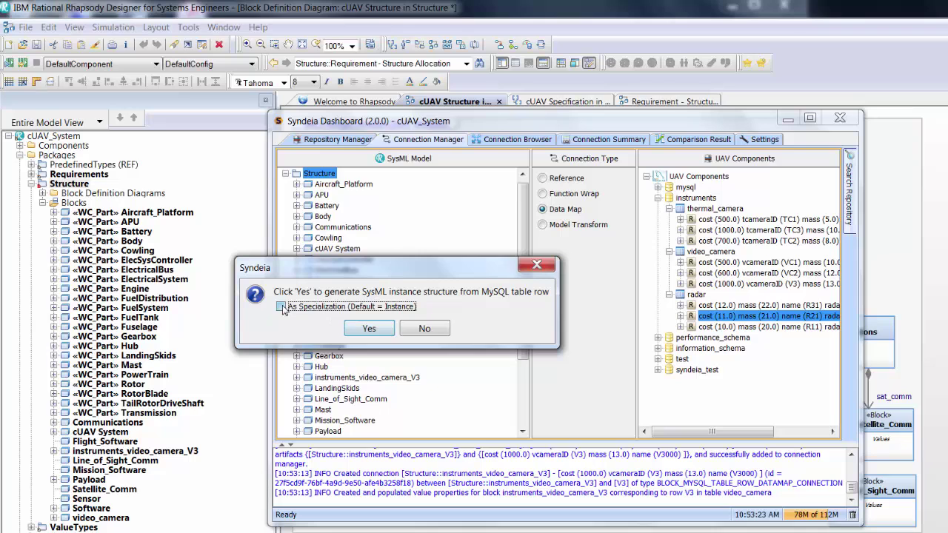
click(368, 329)
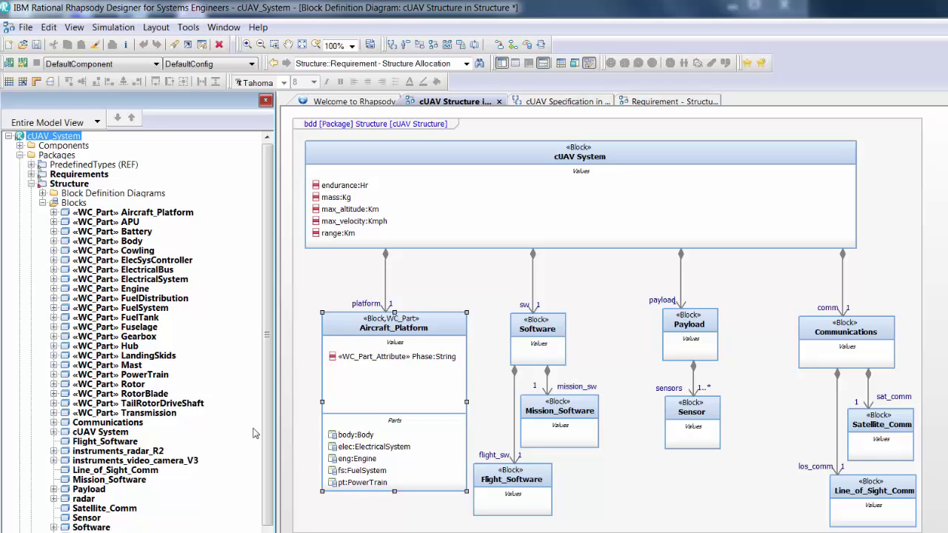
Step: Place instruments_radar_R2 and instruments_video_camera_V3 on the cUAV Structure diagram
drag(118, 451, 700, 495)
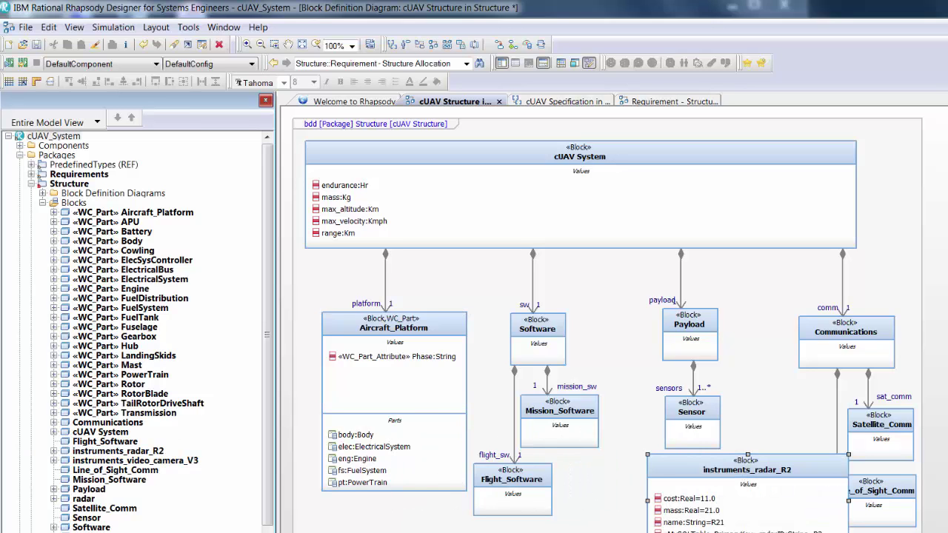
scroll(700, 495, down, 3)
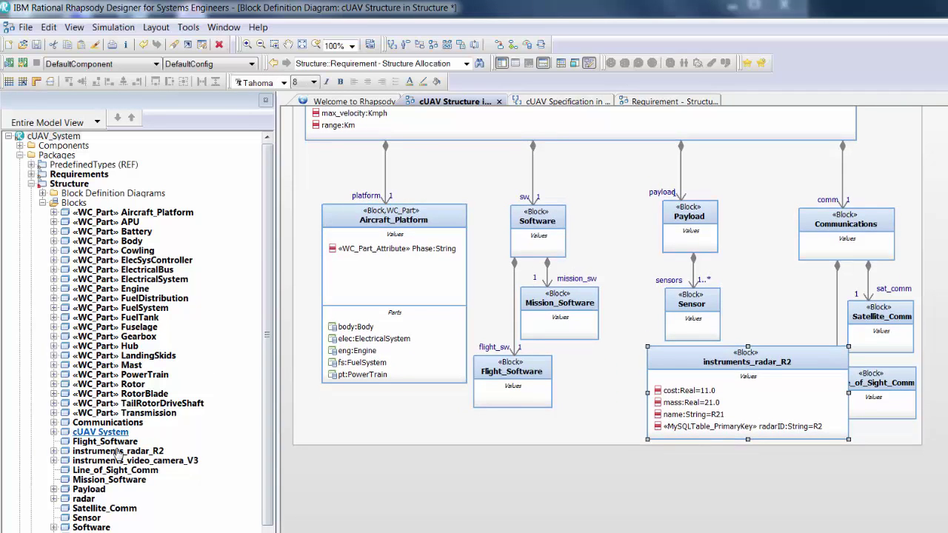
drag(115, 473, 716, 494)
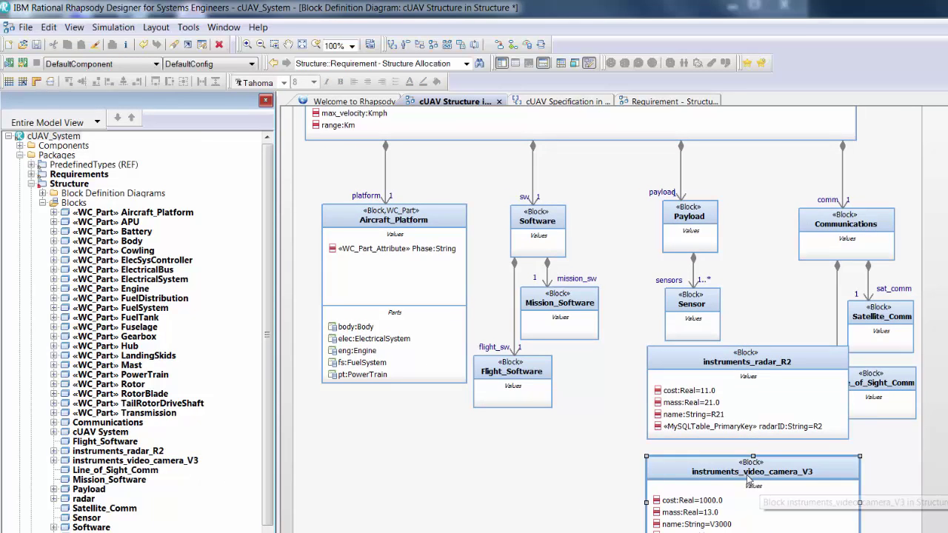
Step: Delete the Payload–Sensor composition from the model and move Sensor to the lower left
click(694, 270)
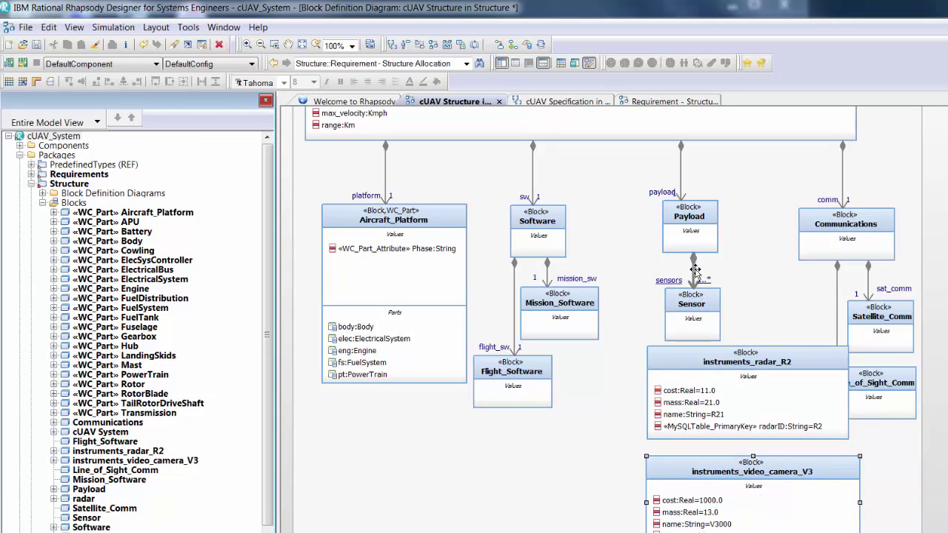
right_click(694, 271)
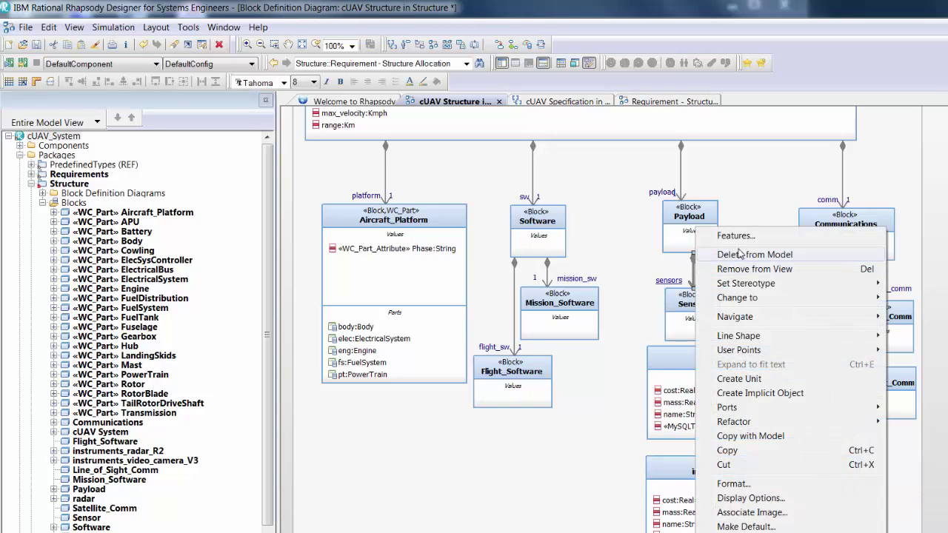
click(745, 254)
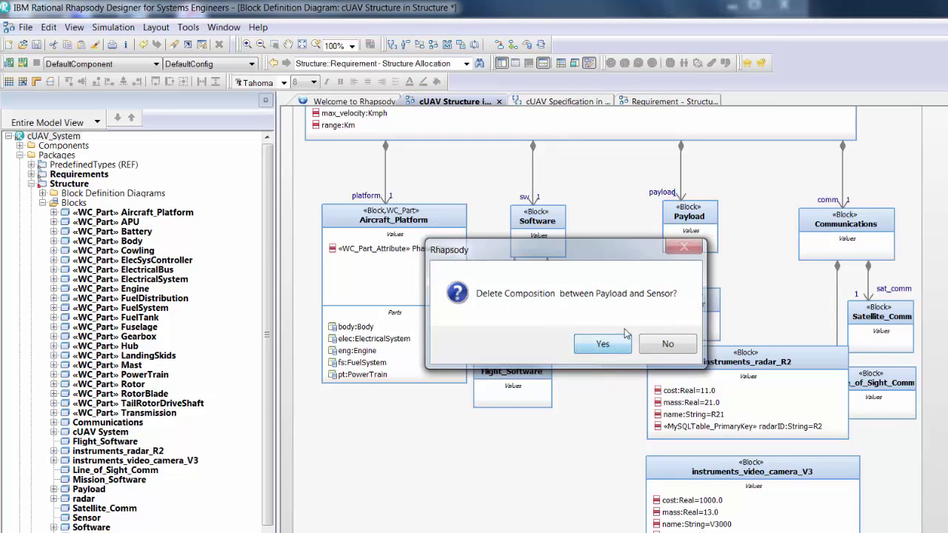
click(604, 347)
drag(675, 316, 467, 512)
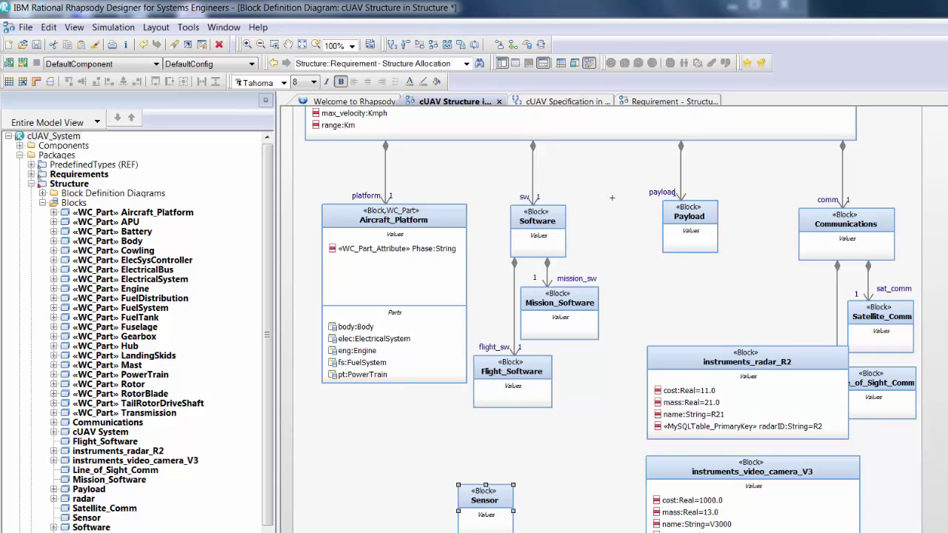
Step: Draw compositions from Payload to instruments_radar_R2 and instruments_video_camera_V3
click(690, 244)
click(683, 352)
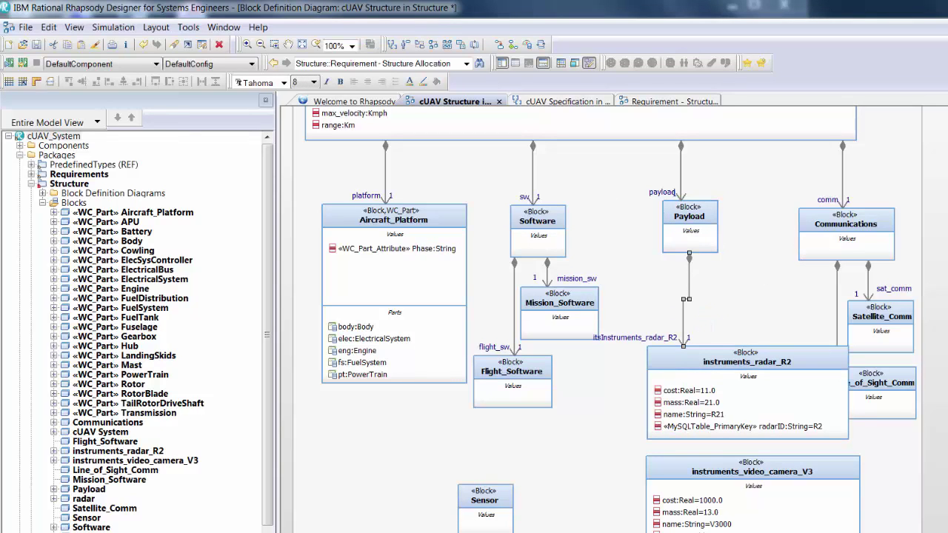
click(711, 238)
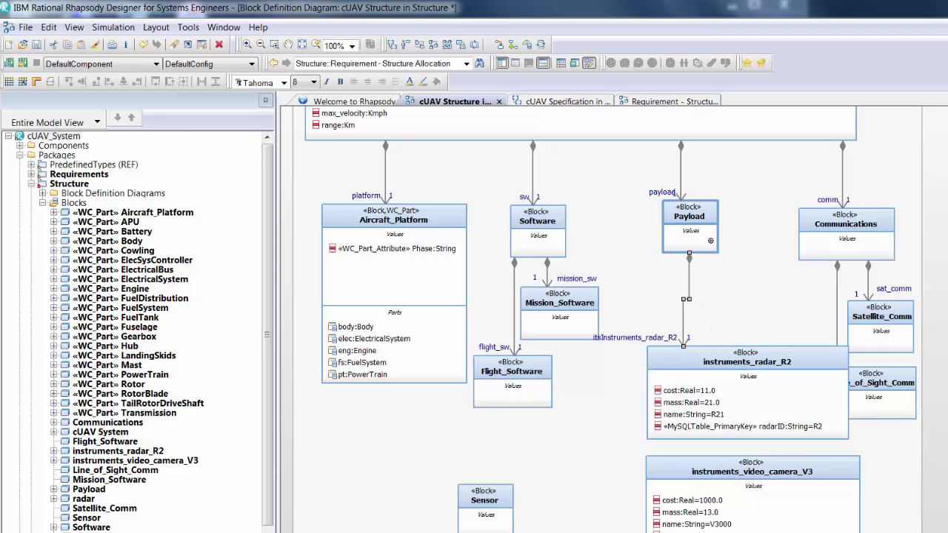
click(748, 476)
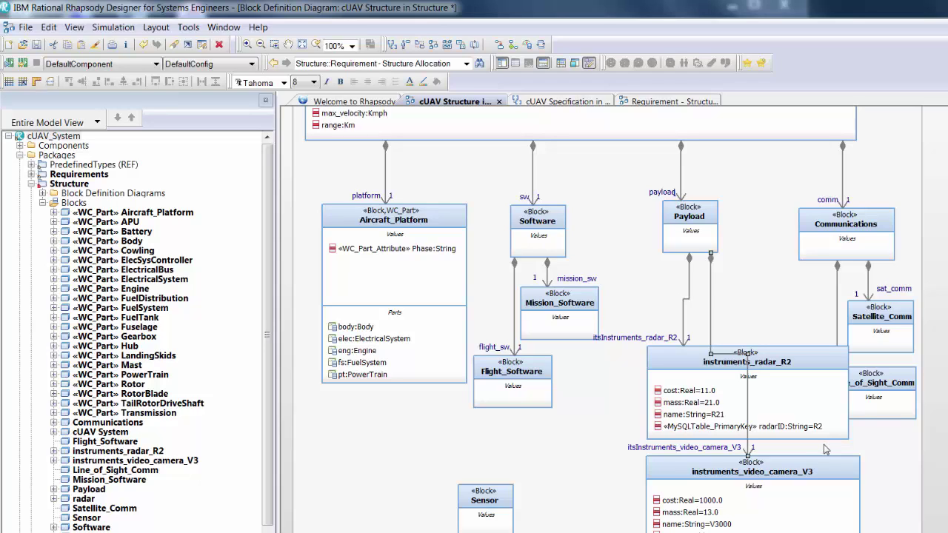
click(795, 483)
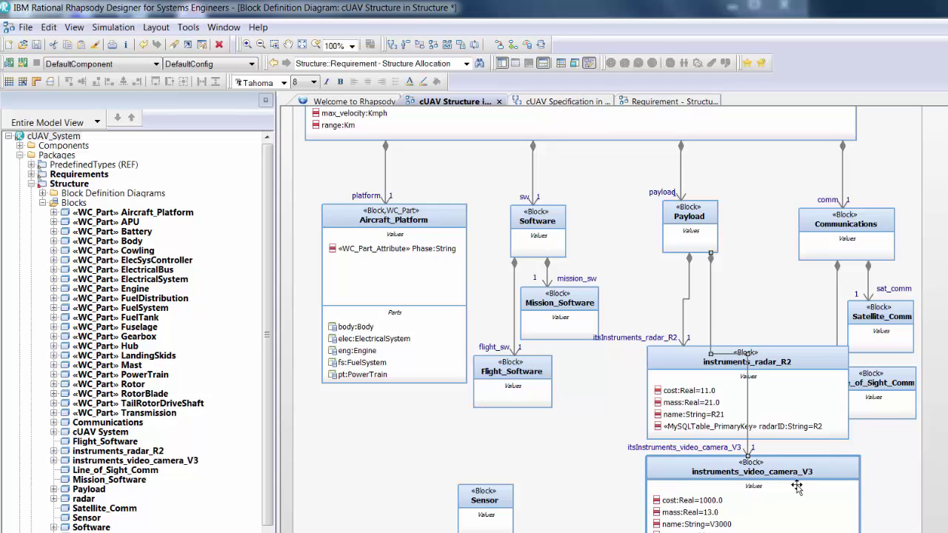
Step: Refresh the Connection Browser's list of connected SysML blocks in Syndeia Dashboard
mouse_move(641, 532)
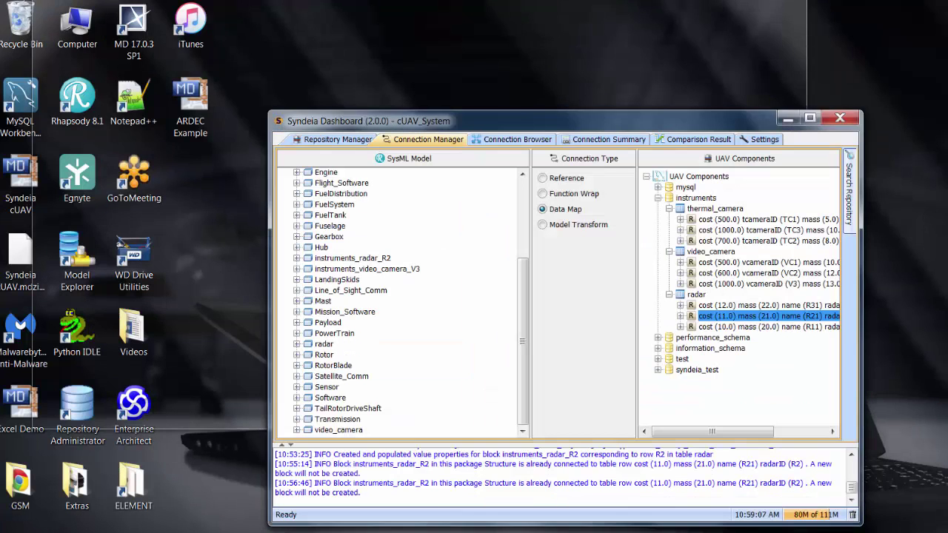
click(722, 511)
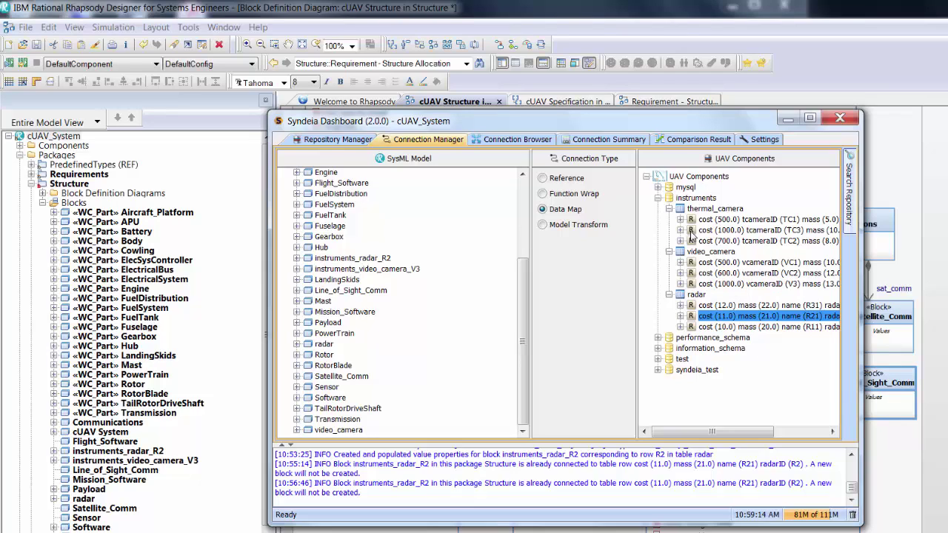
click(519, 140)
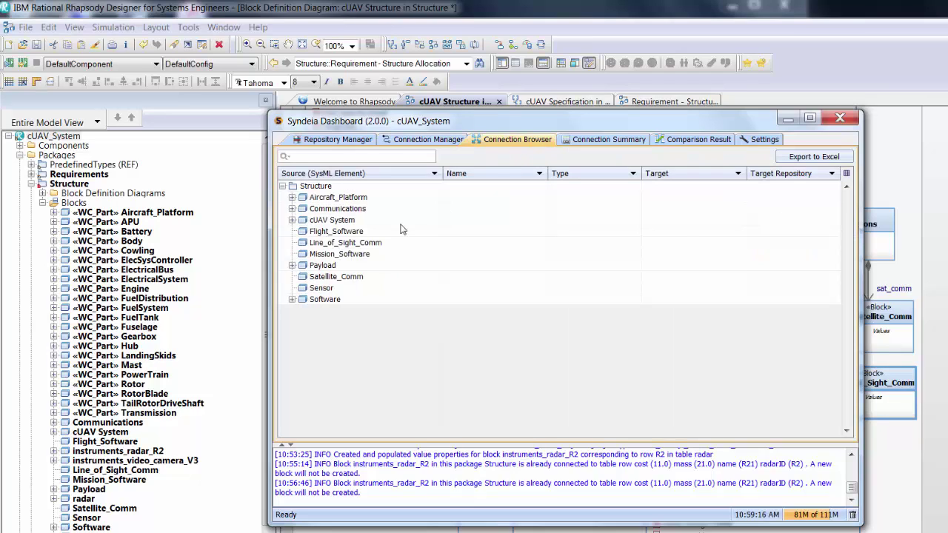
right_click(359, 190)
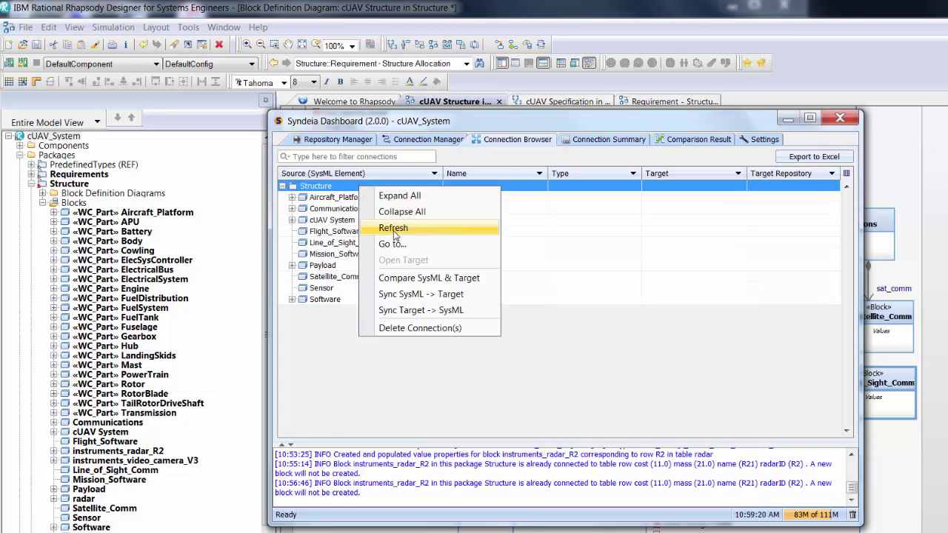
click(396, 234)
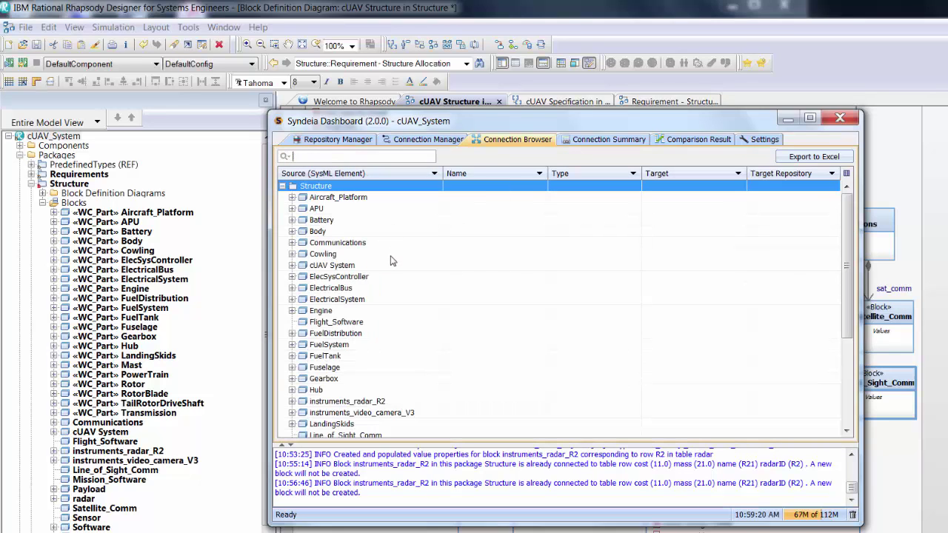
Step: Compare Aircraft_Platform with its Windchill part, exposing the missing tail : TailAssembly part
right_click(343, 200)
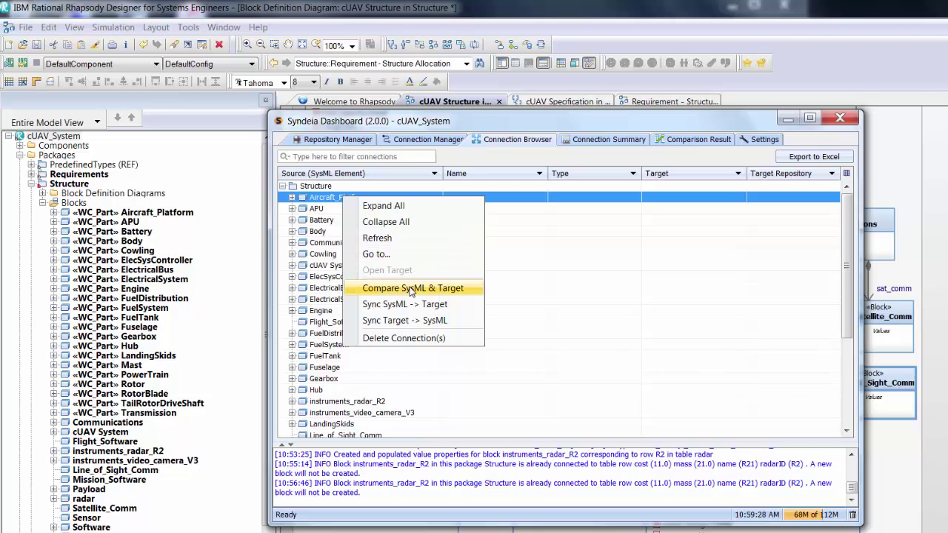
click(412, 290)
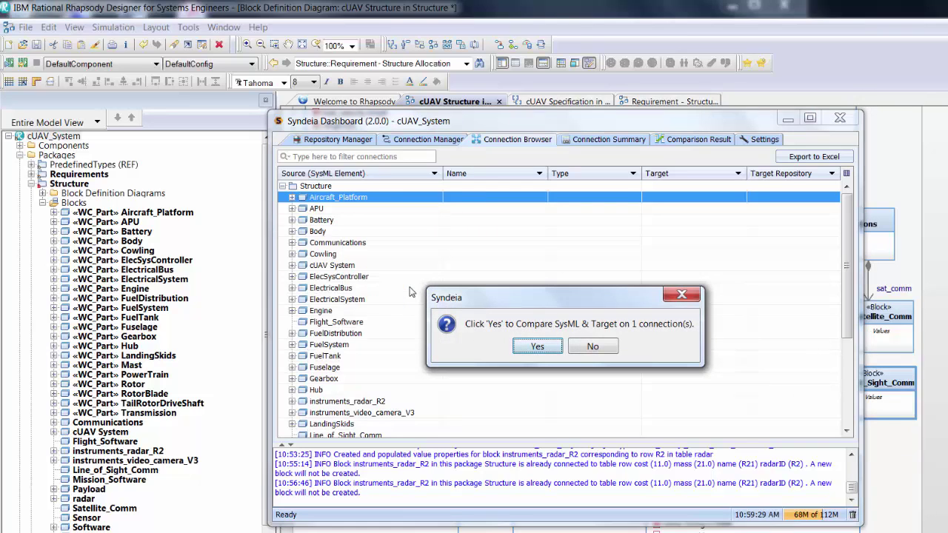
click(528, 349)
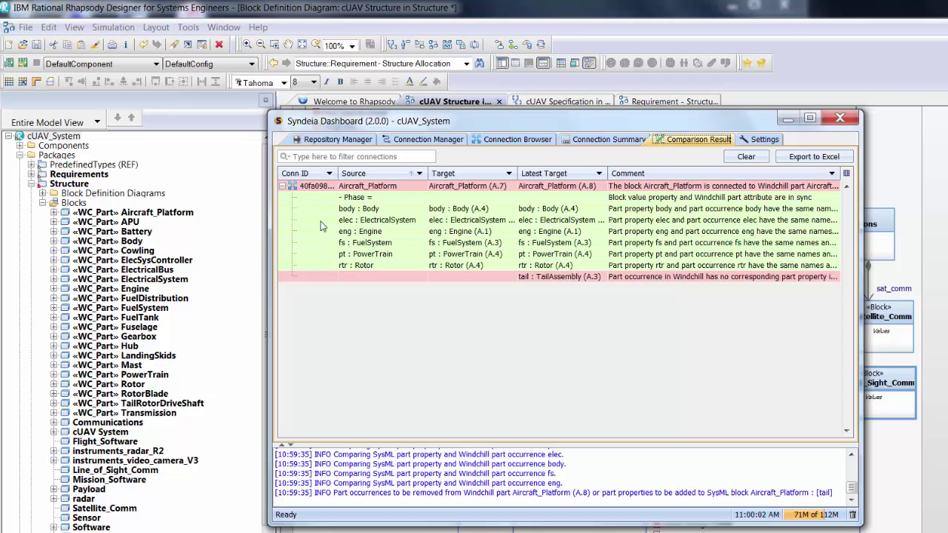
Step: Sync Aircraft_Platform from Windchill into SysML, generating TailAssembly, TailBoom and TailRotor blocks
click(410, 140)
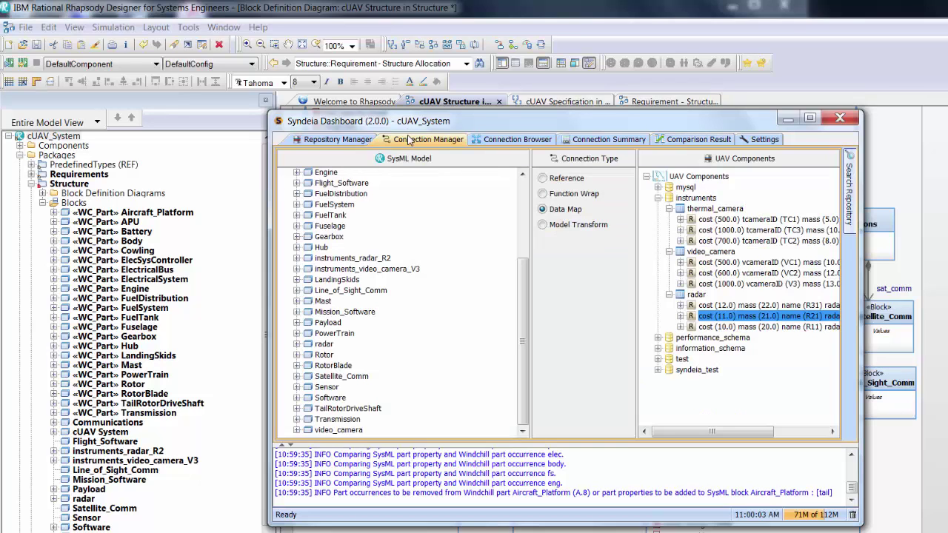
click(517, 140)
right_click(389, 202)
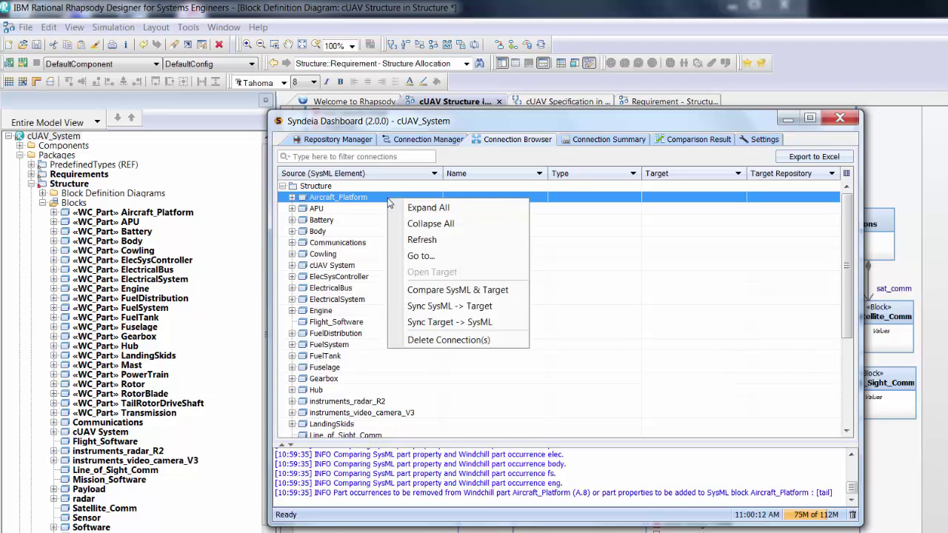
click(426, 323)
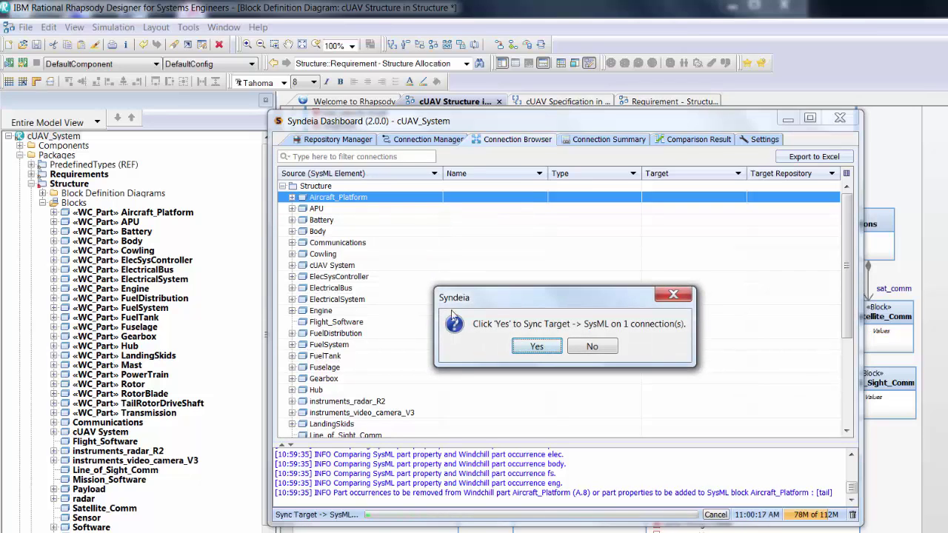
click(535, 347)
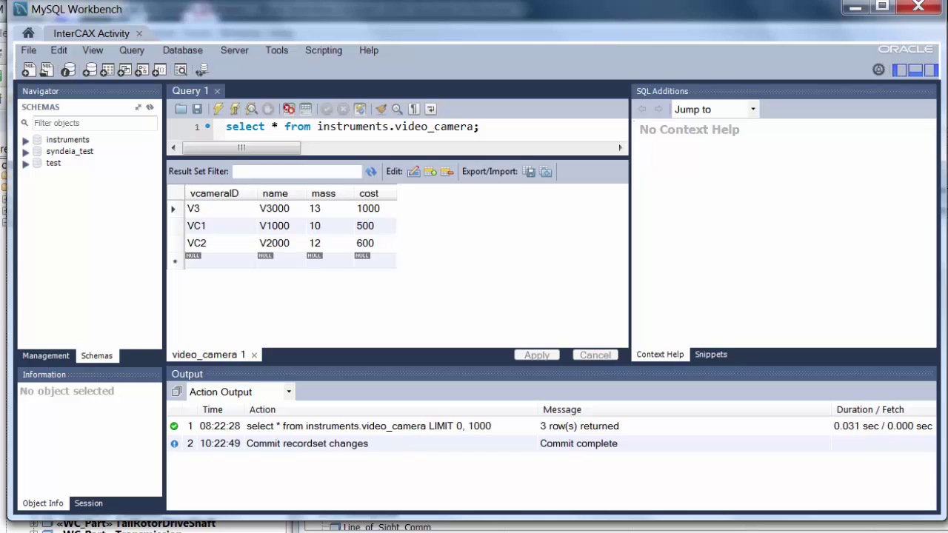
Step: Change the V3 video camera's mass from 13 to 12 and apply the update script
click(322, 212)
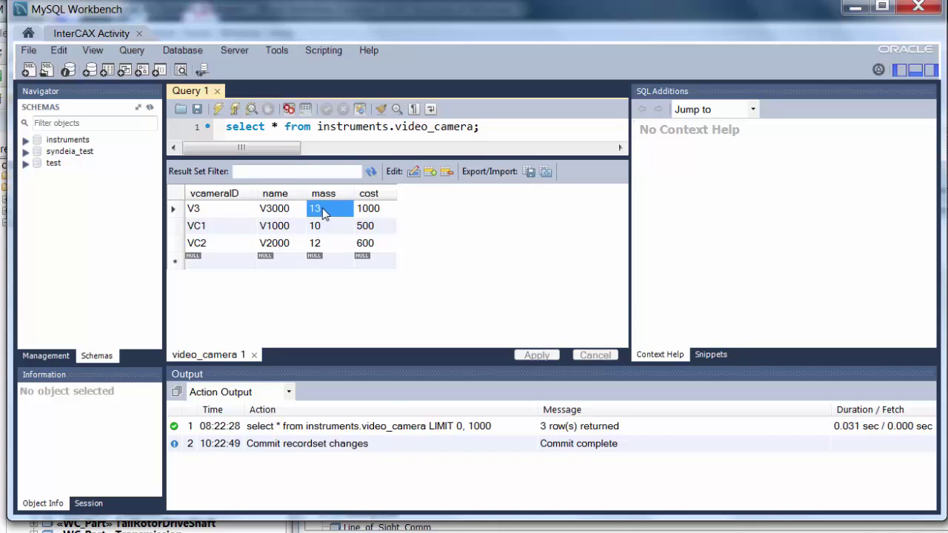
double_click(323, 212)
drag(321, 208, 317, 209)
text(2)
key(Return)
click(537, 355)
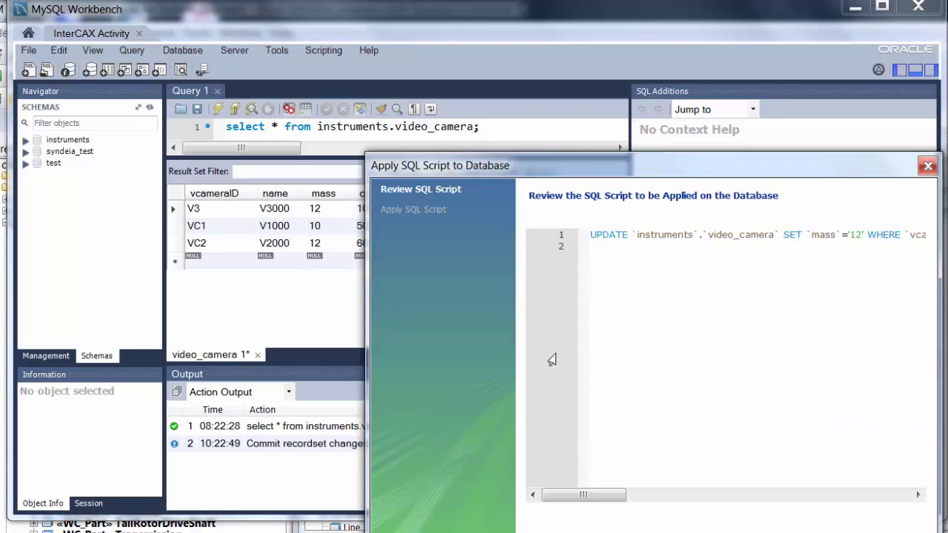
key(Return)
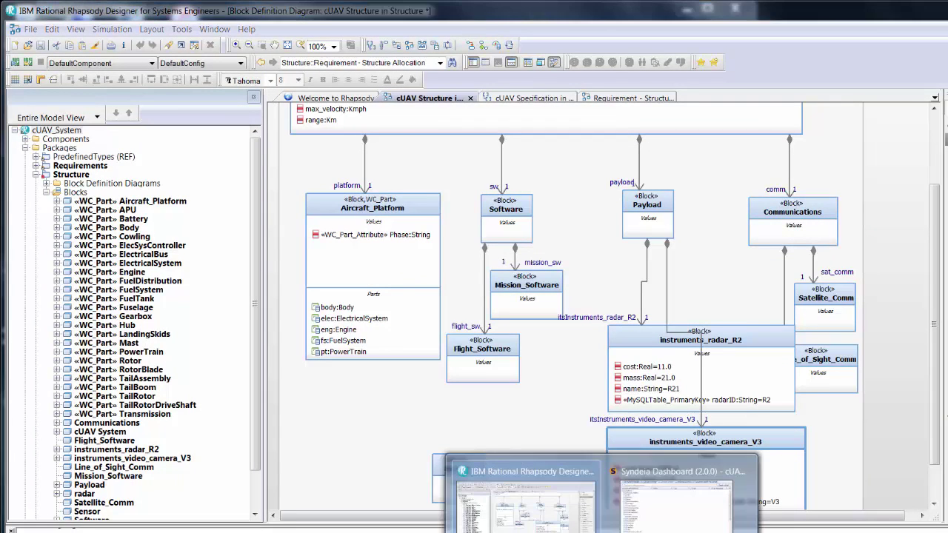
Step: Sync instruments_video_camera_V3 from MySQL and check its Rhapsody block shows mass 12.0
click(662, 523)
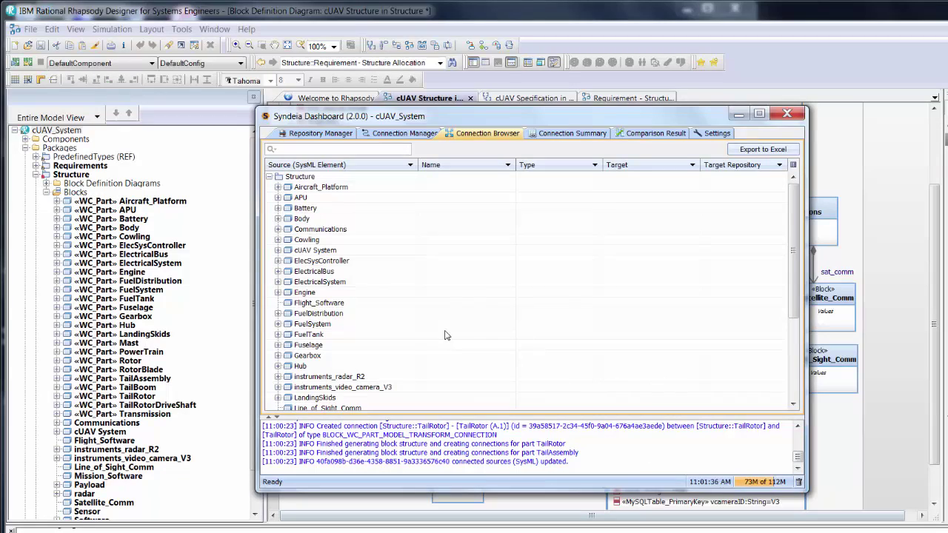
right_click(430, 387)
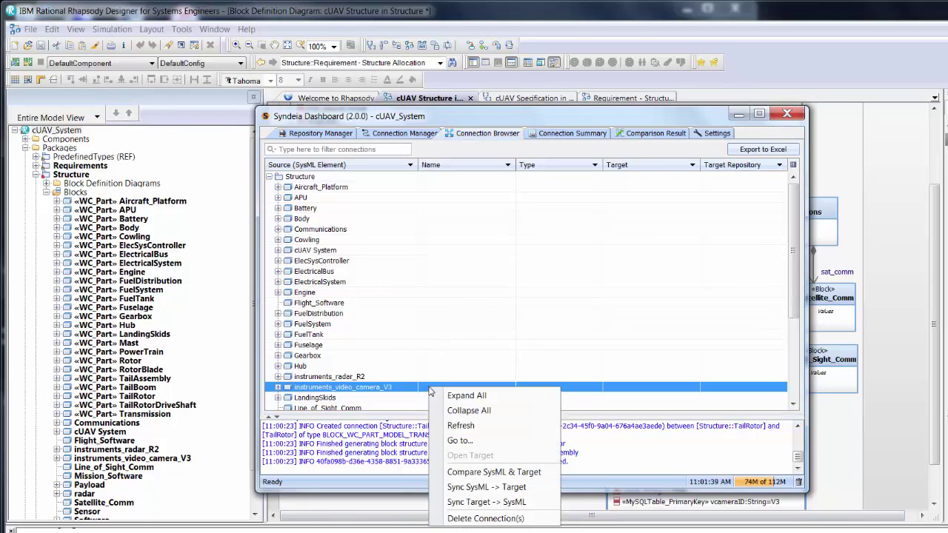
click(486, 502)
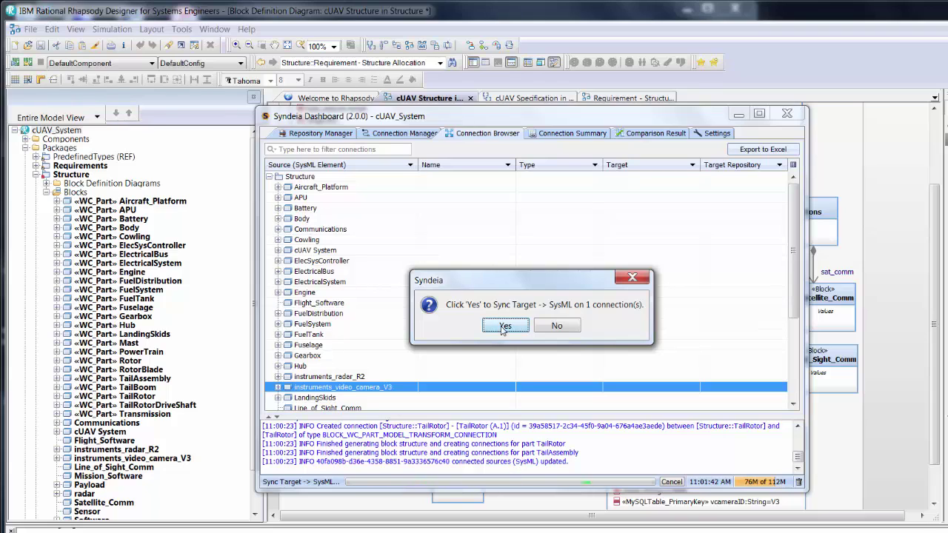
click(504, 326)
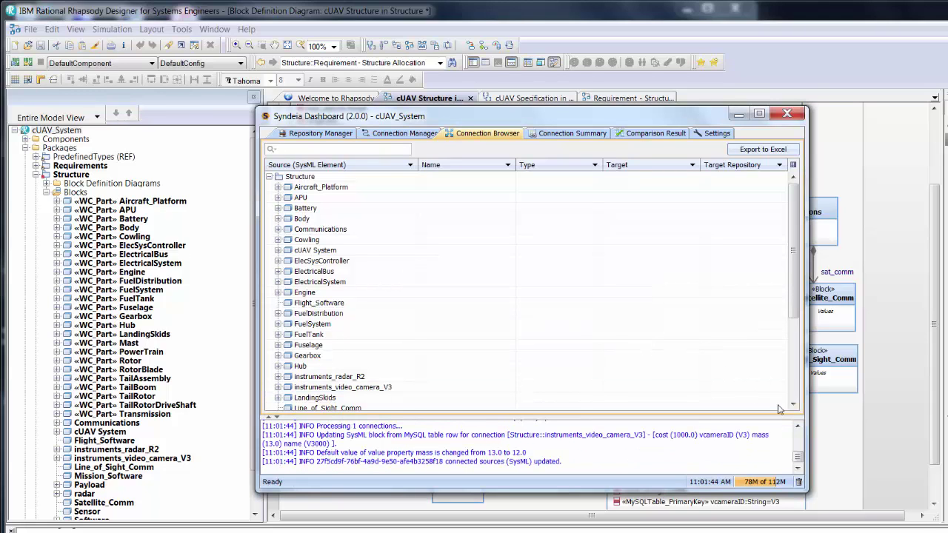
click(838, 445)
click(748, 453)
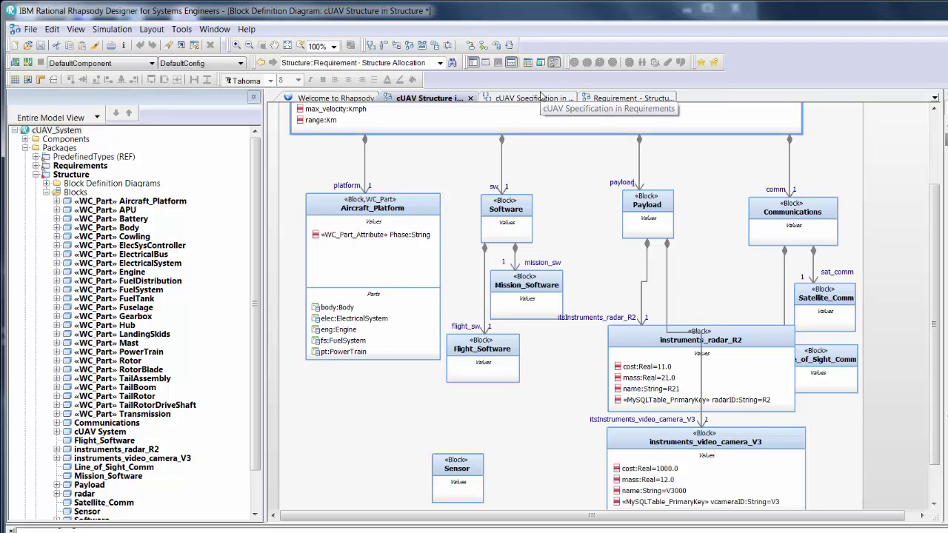
Step: Open the cUAV Specification diagram, then the Requirement - Structure Allocation diagram
click(541, 97)
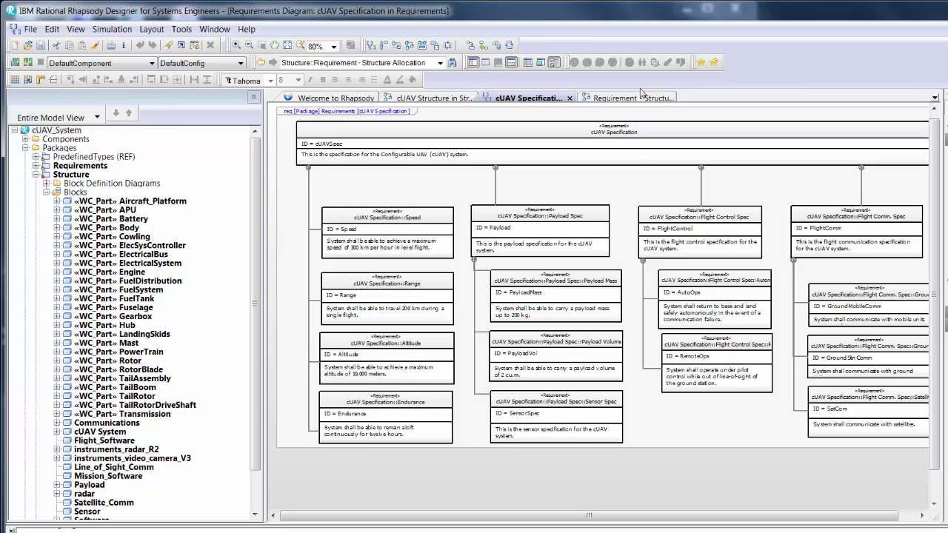
click(634, 98)
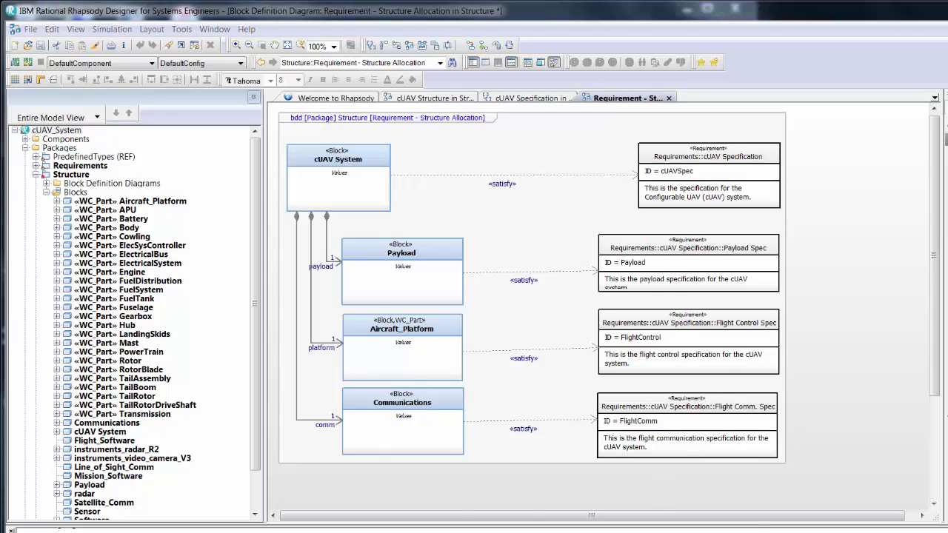
Step: Target the TC Temp Teamcenter repository's Home folder with the Model Transform connection type
mouse_move(602, 529)
click(623, 482)
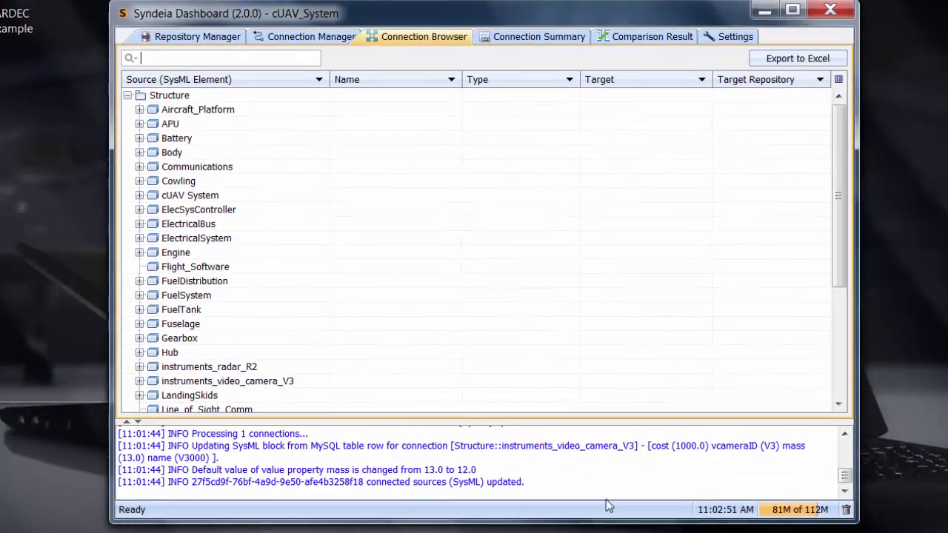
click(324, 37)
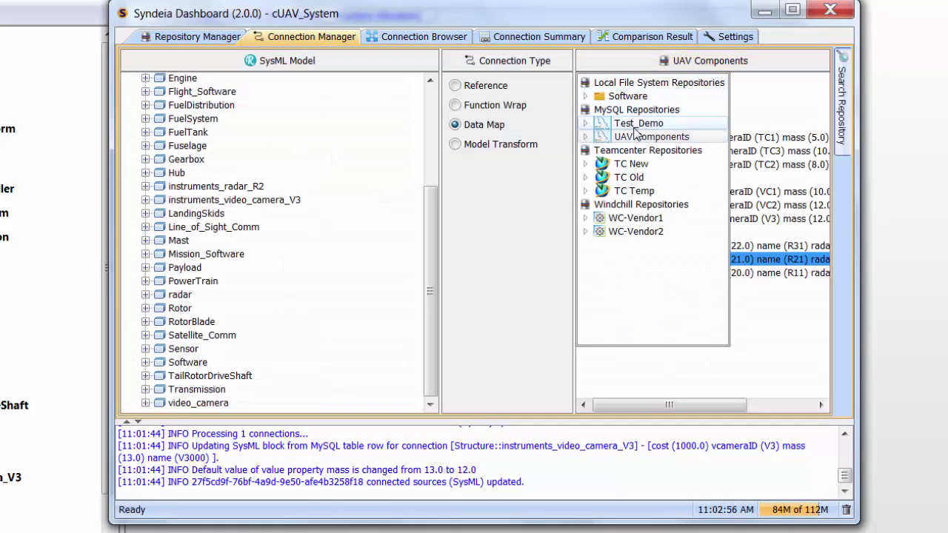
click(634, 191)
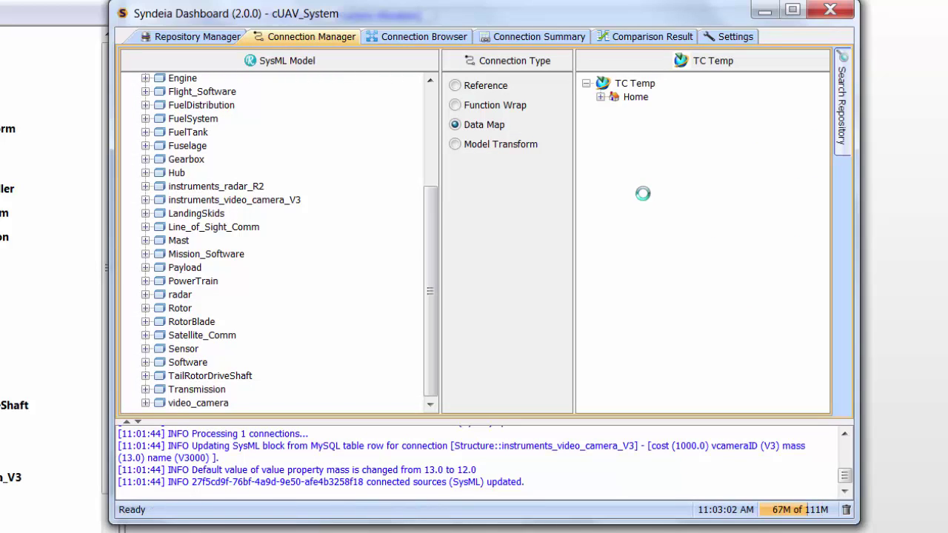
click(602, 97)
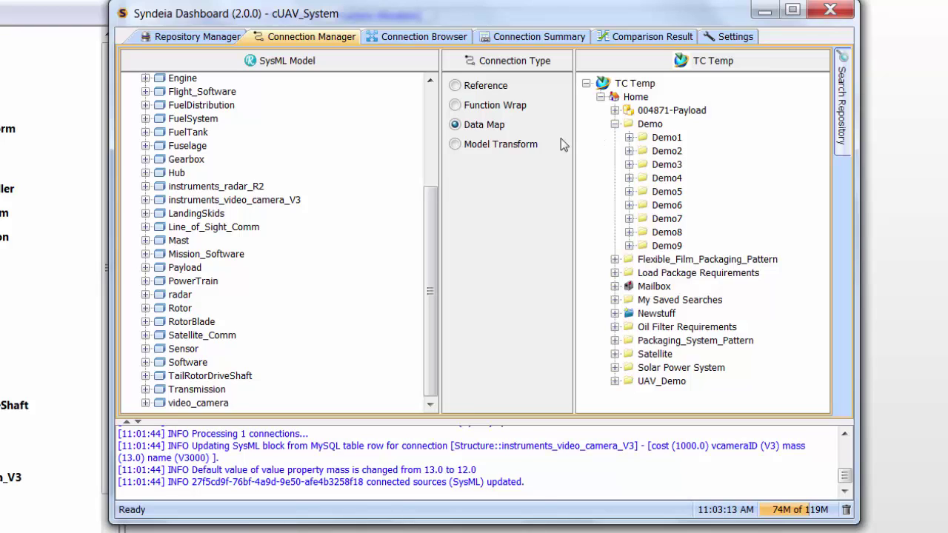
click(501, 144)
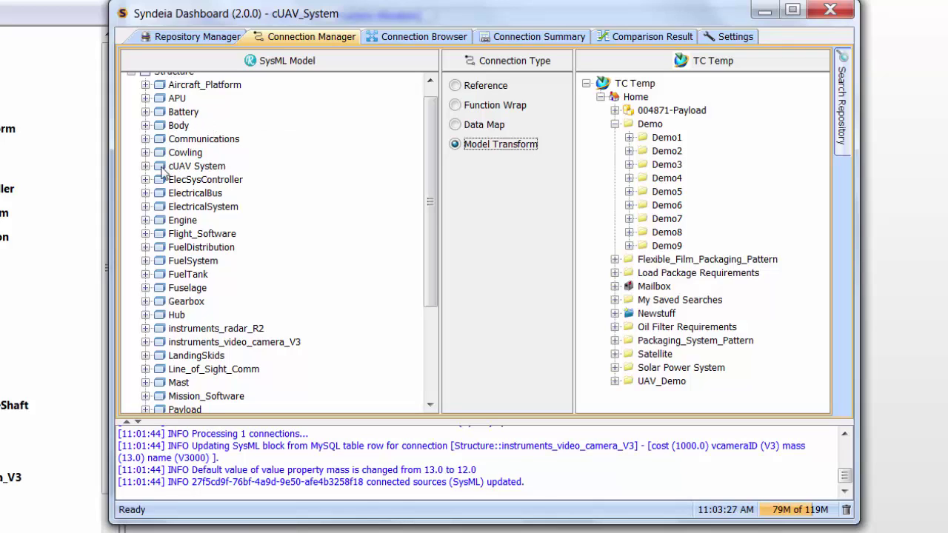
Step: Map cUAV System onto the Demo2 folder to generate the Teamcenter part structure
click(197, 166)
drag(251, 166, 646, 154)
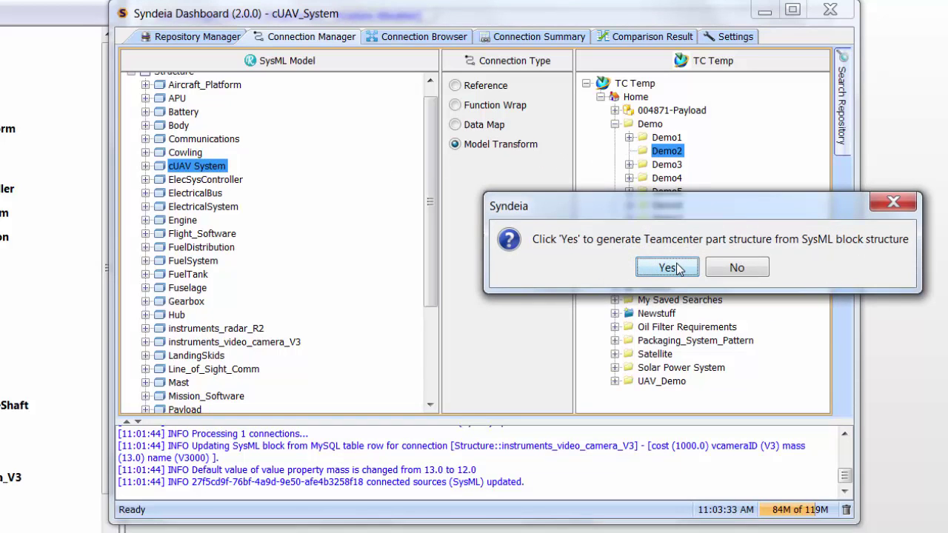
click(676, 269)
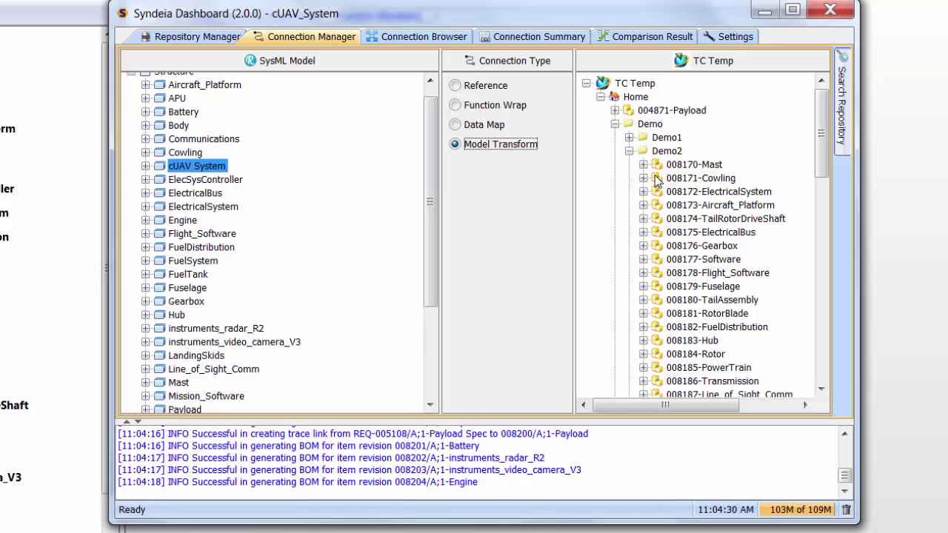
Step: Expand Aircraft_Platform's 008173/A revision to its Flight Control Spec link, then scroll to the REQ requirements
click(643, 205)
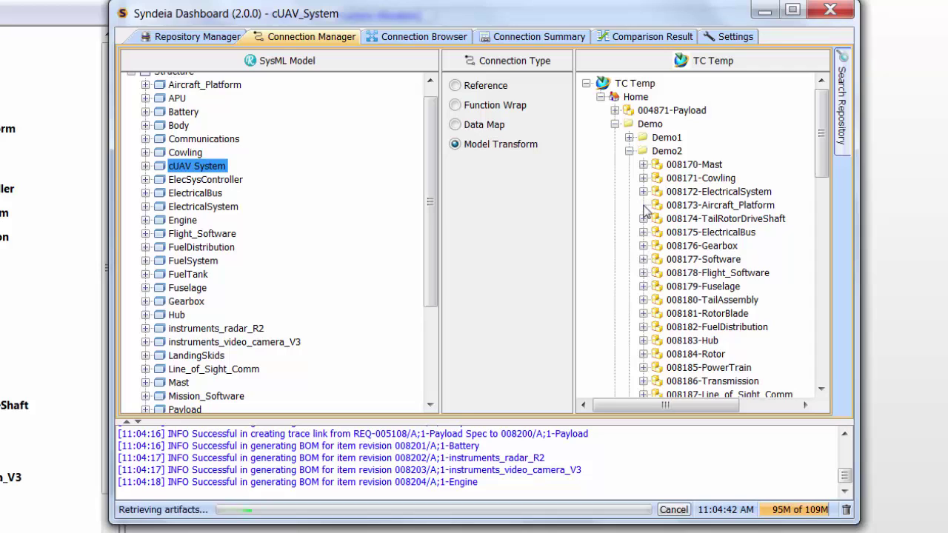
click(657, 219)
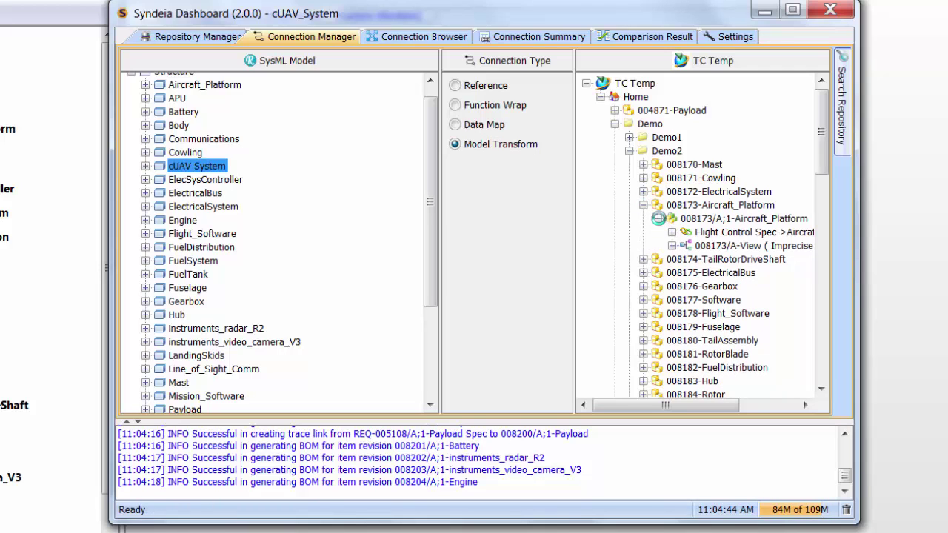
drag(440, 234, 363, 233)
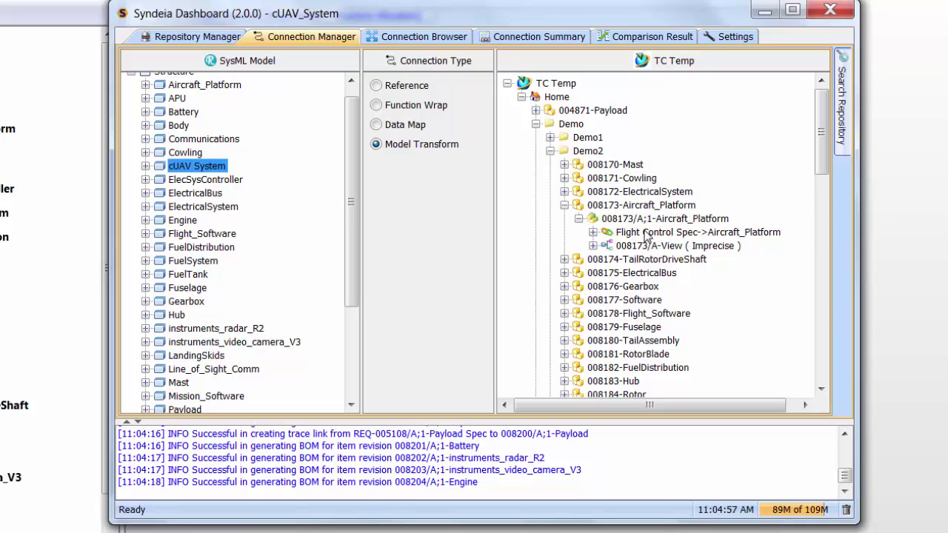
drag(820, 164, 811, 284)
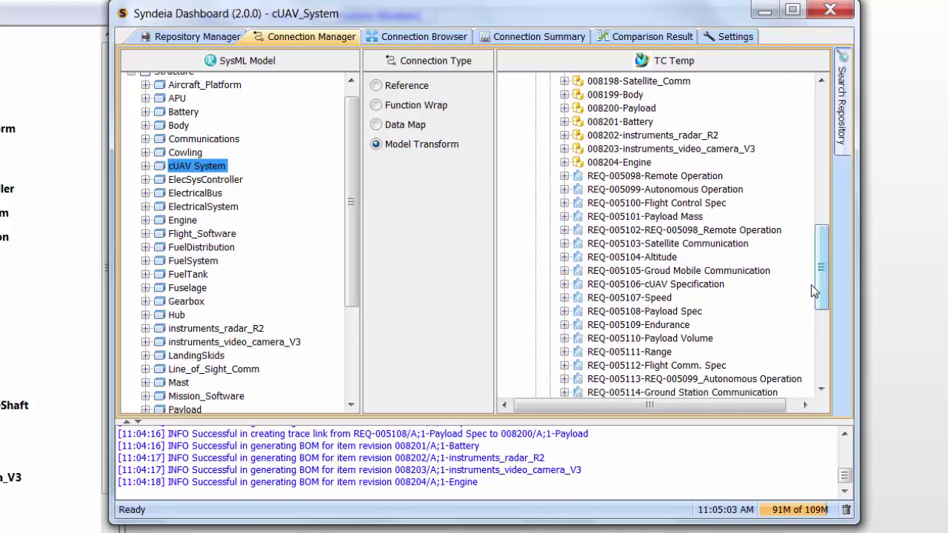